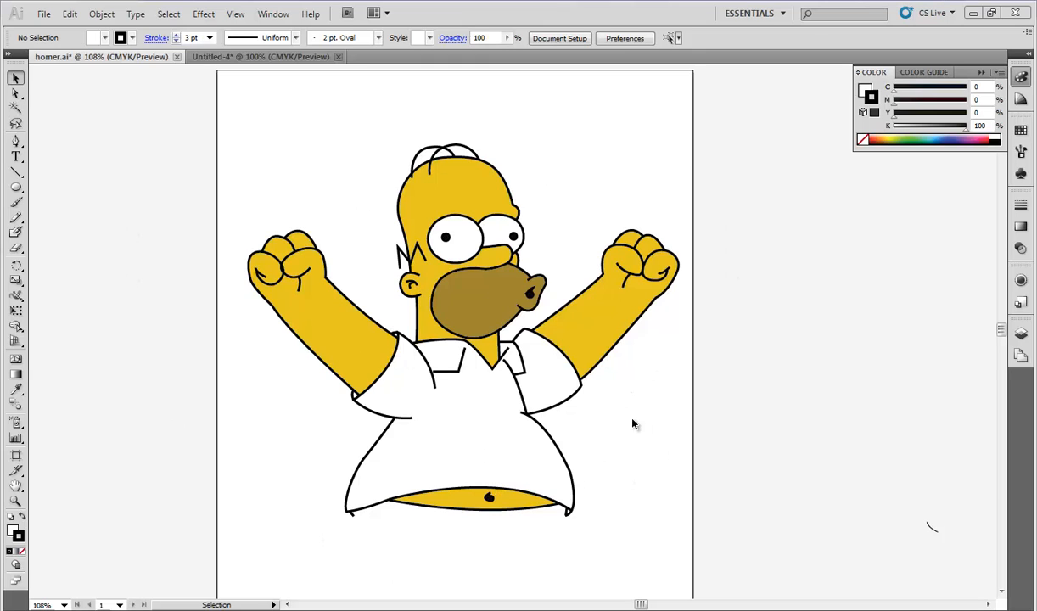
Switch to the browser, open the full-size Homer Simpson coloring page from the image results, and copy the image
{"action": "left_click", "coordinate": [248, 58]}
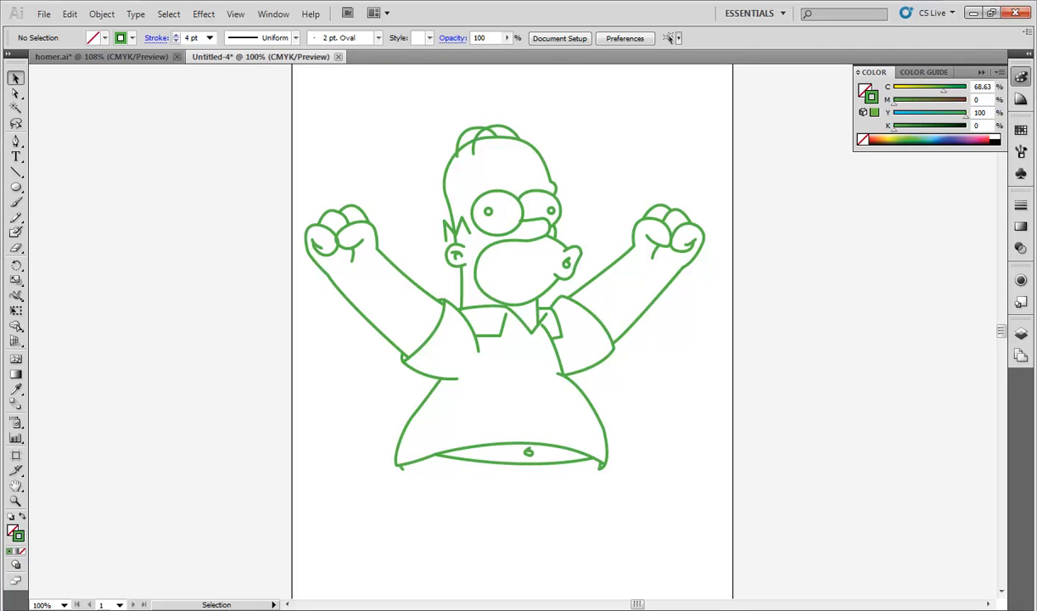
{"action": "key", "text": "alt+Tab"}
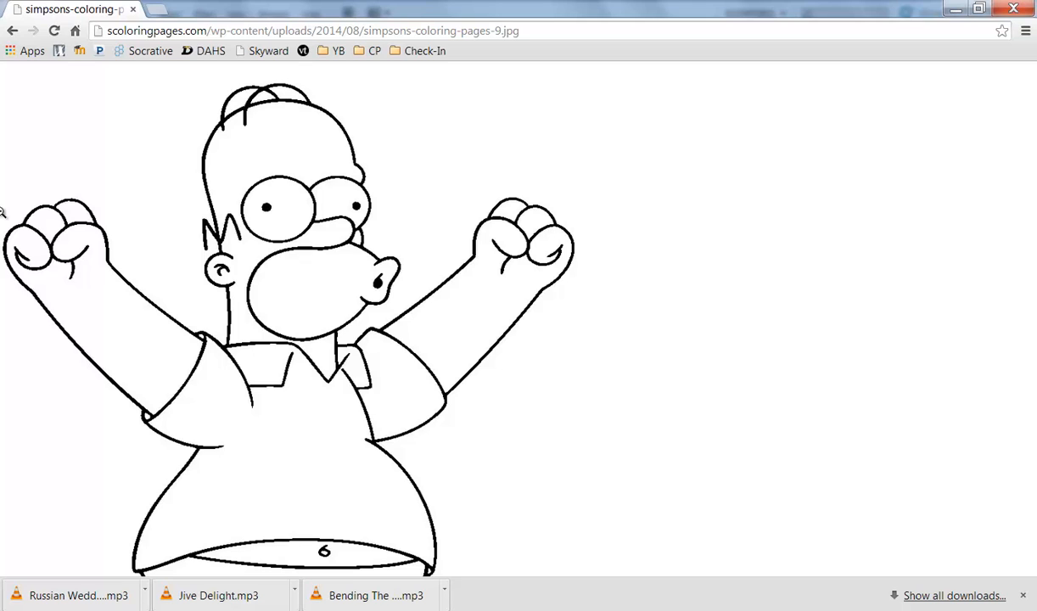
{"action": "left_click", "coordinate": [12, 32]}
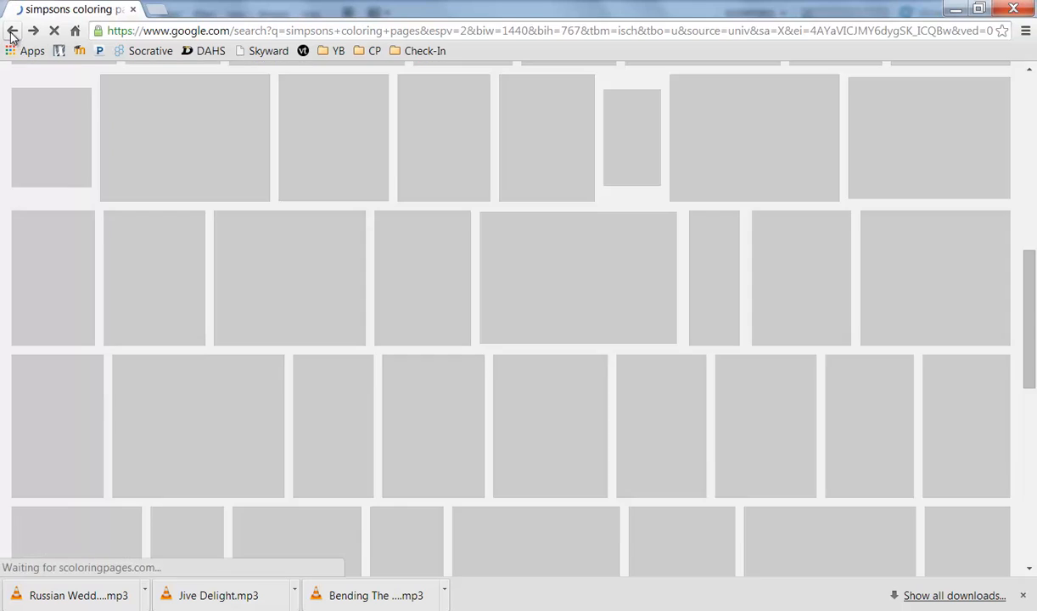
{"action": "scroll", "coordinate": [360, 259], "scroll_direction": "up", "scroll_amount": 8}
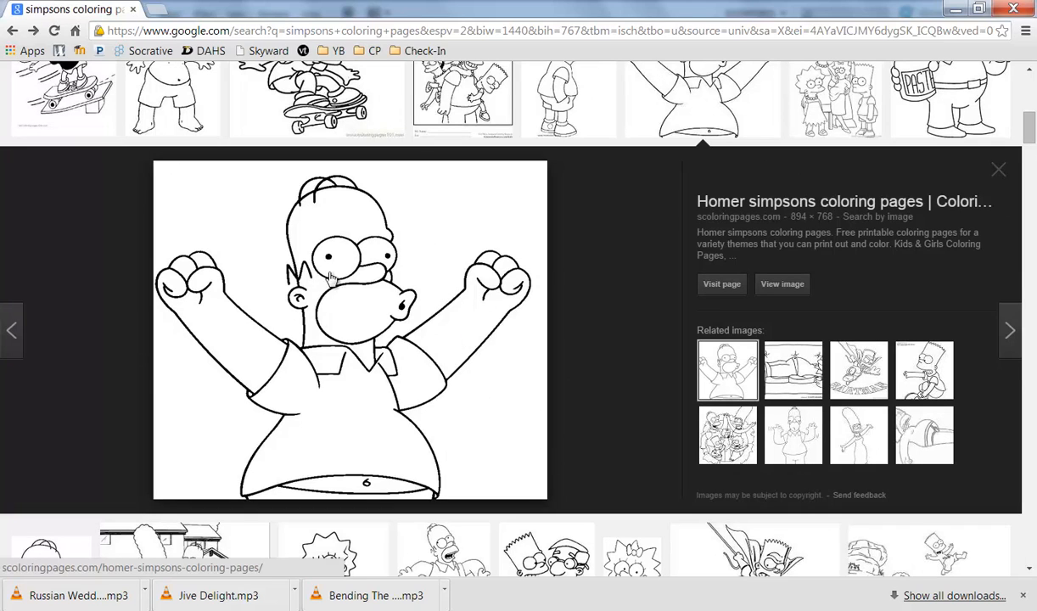
{"action": "left_click", "coordinate": [802, 292]}
{"action": "right_click", "coordinate": [259, 220]}
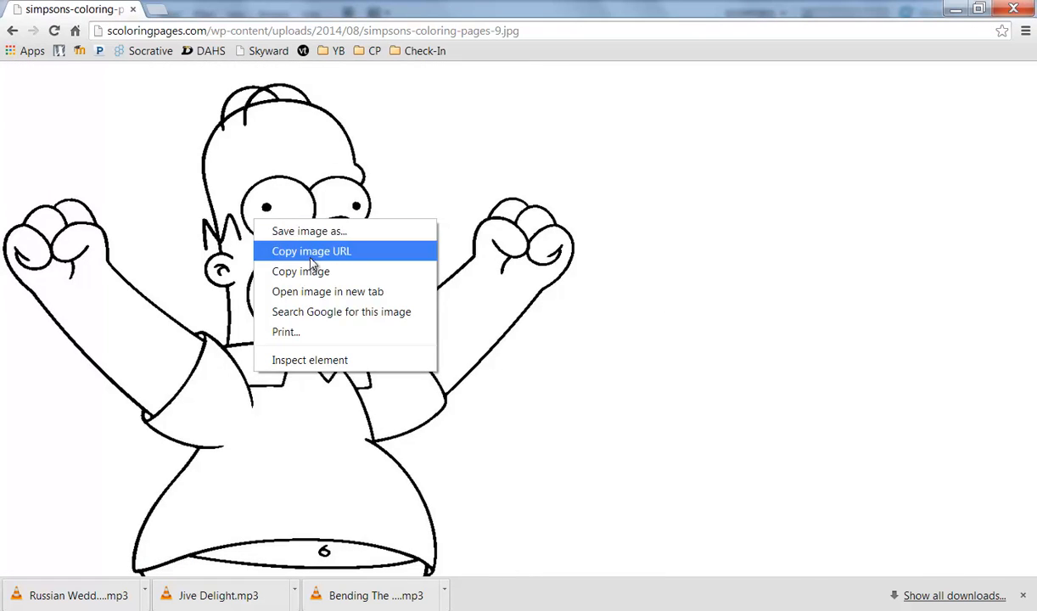
{"action": "left_click", "coordinate": [287, 271]}
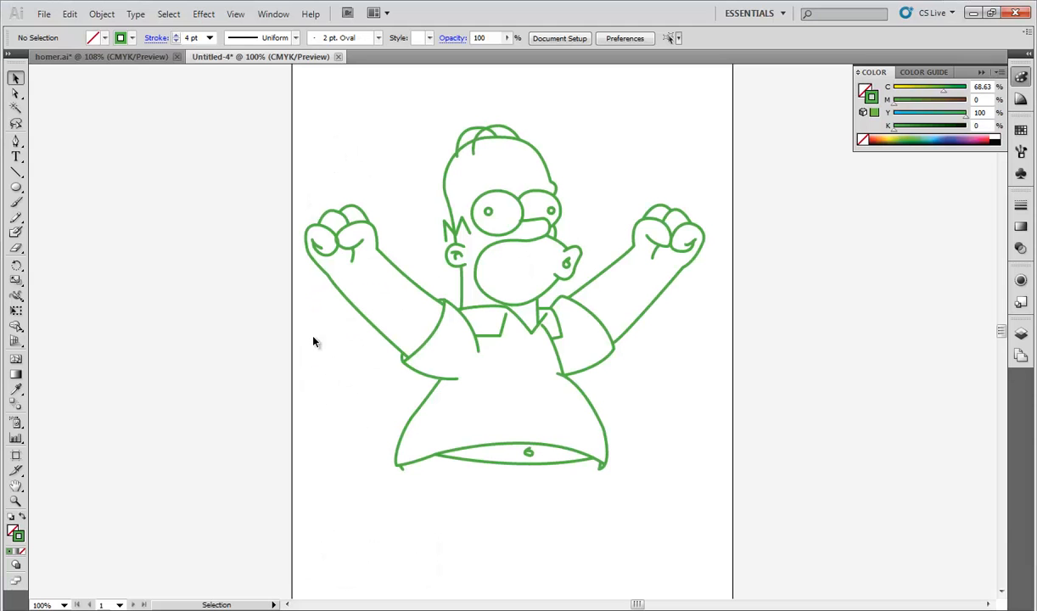
Return to Illustrator and create a new one-artboard Print document in Letter size, 612 by 792 pt
{"action": "left_click", "coordinate": [43, 14]}
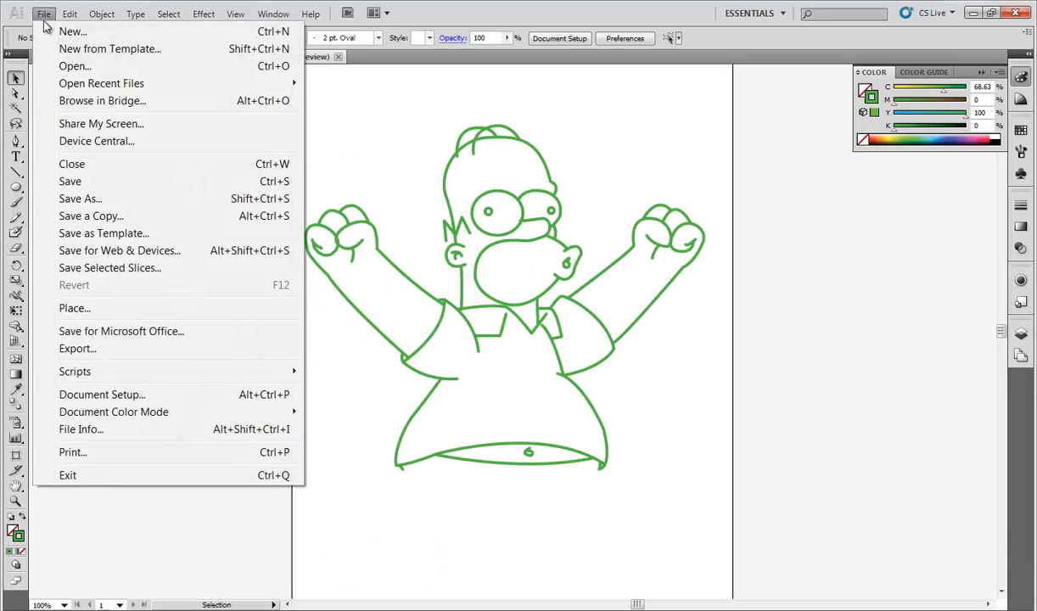
{"action": "left_click", "coordinate": [60, 32]}
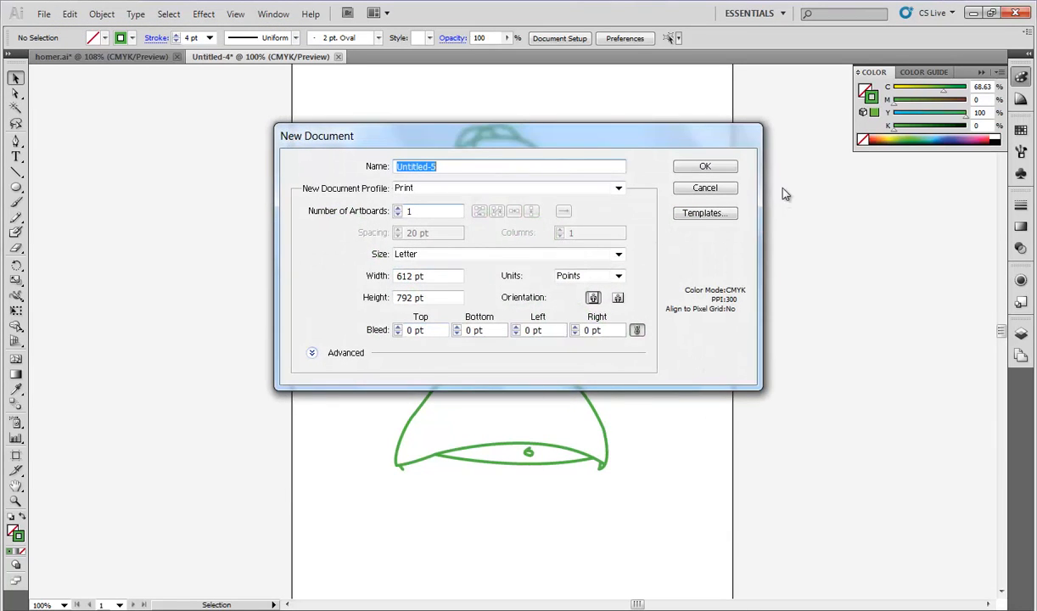
{"action": "left_click", "coordinate": [727, 172]}
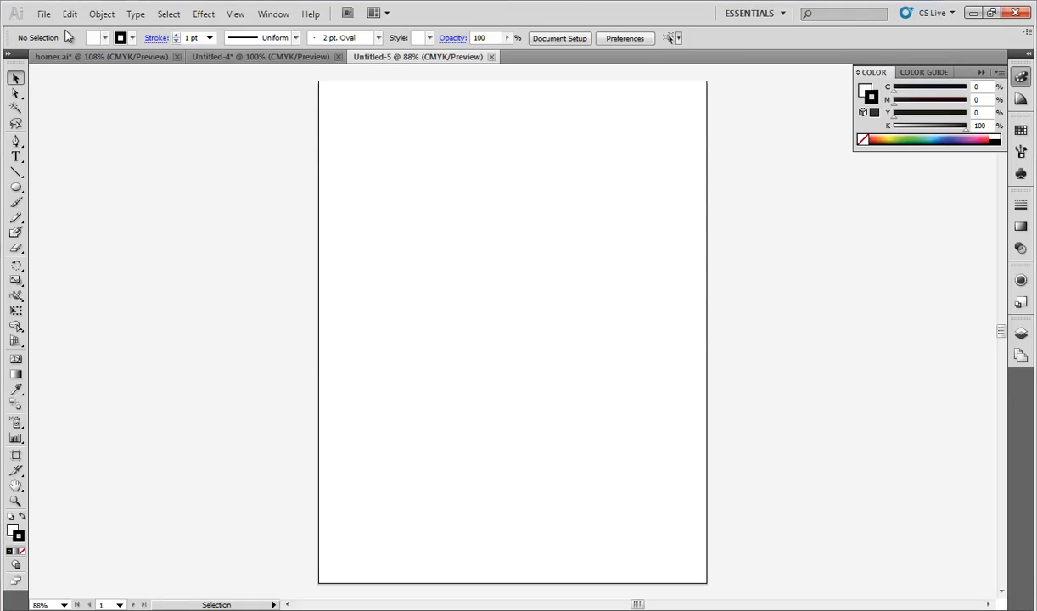
Paste the copied Homer image and scale it proportionally about its center to about 585 by 503 pt, fitting the artboard
{"action": "left_click", "coordinate": [70, 15]}
{"action": "left_click", "coordinate": [97, 108]}
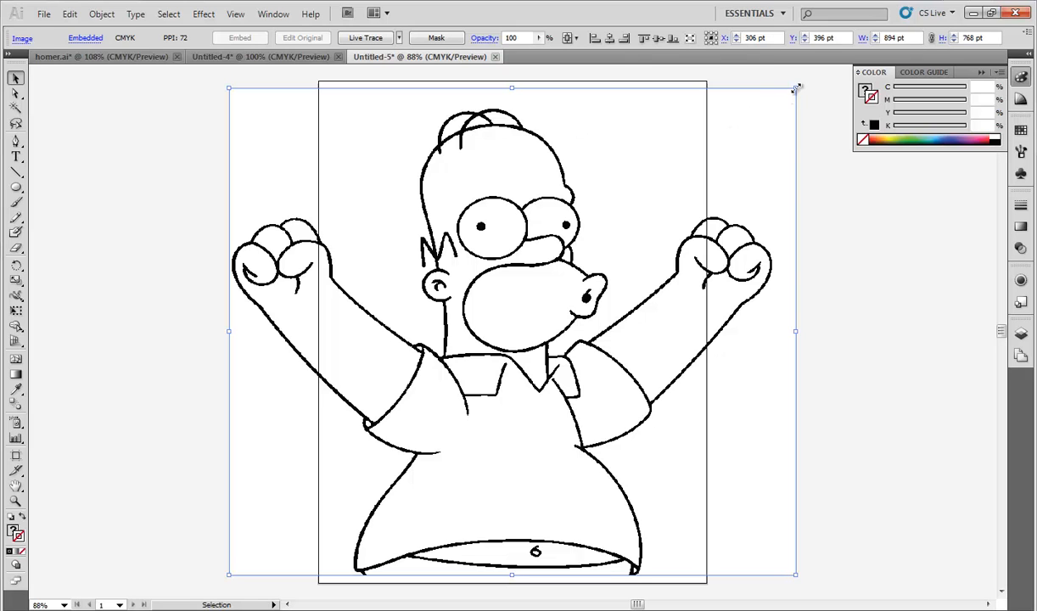
{"action": "left_click_drag", "start_coordinate": [796, 87], "coordinate": [698, 128]}
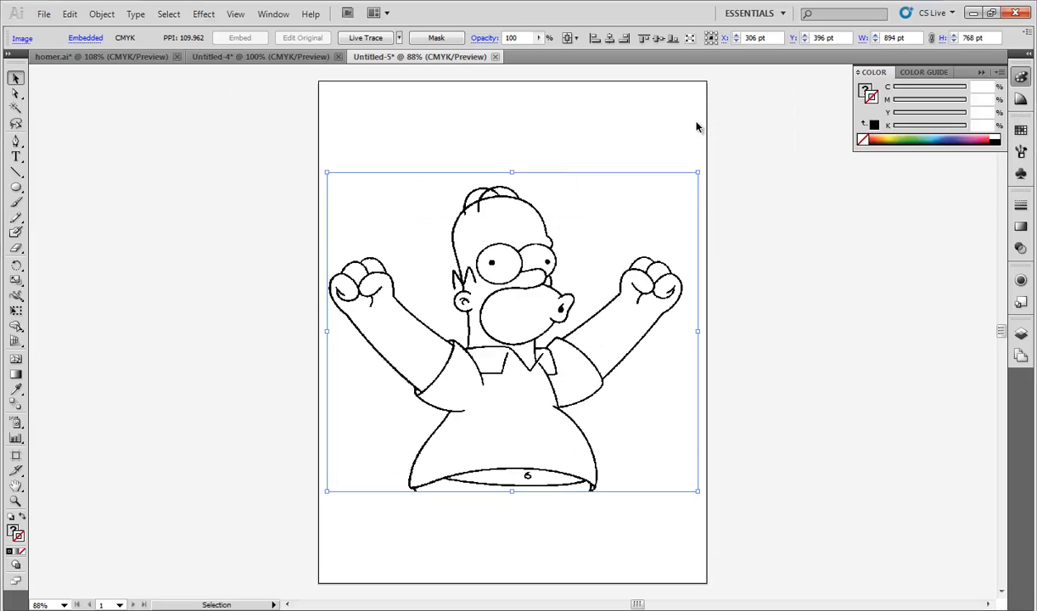
{"action": "left_click", "coordinate": [726, 197]}
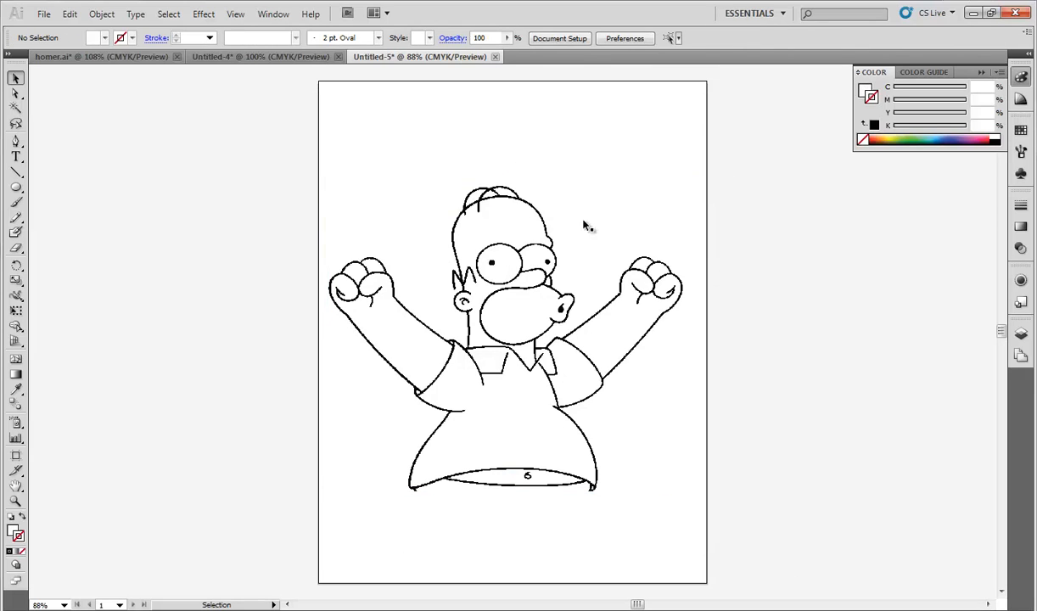
{"action": "left_click", "coordinate": [514, 232]}
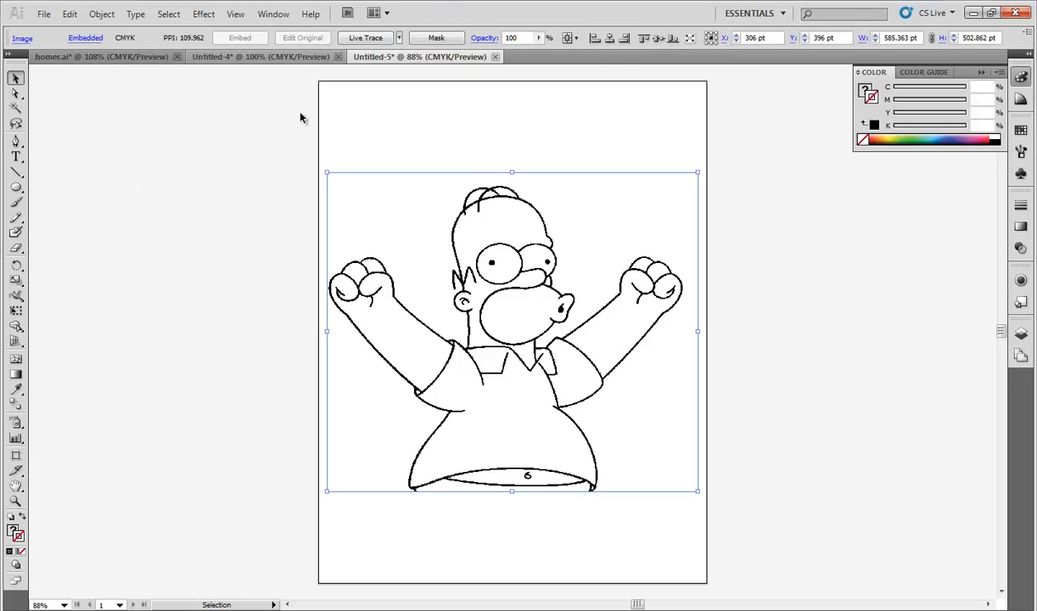
Lock Layer 1, which holds the pasted image, and add a new empty layer above it
{"action": "left_click", "coordinate": [1022, 336]}
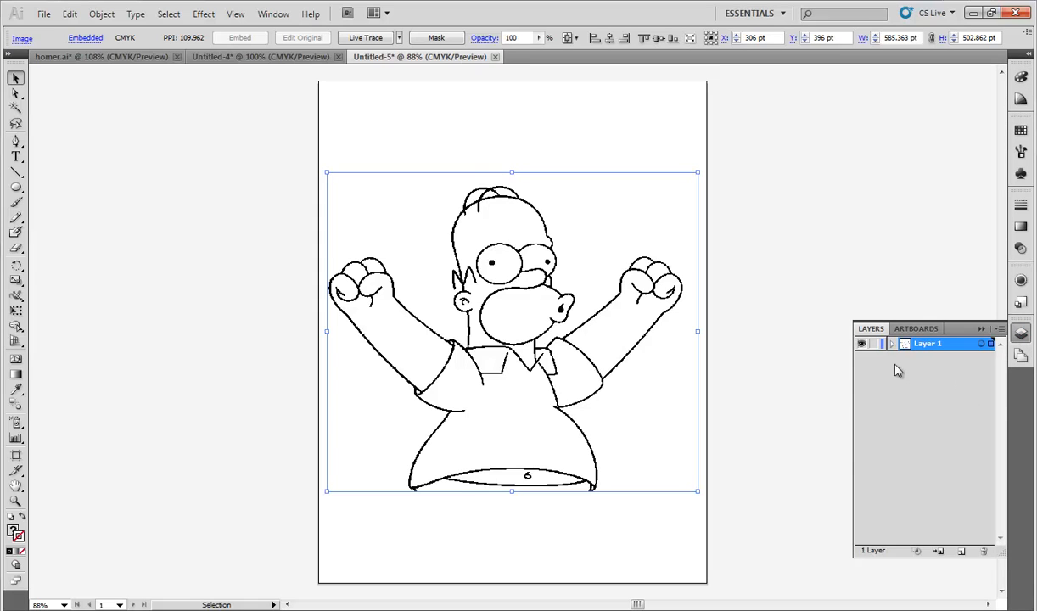
{"action": "left_click", "coordinate": [892, 344]}
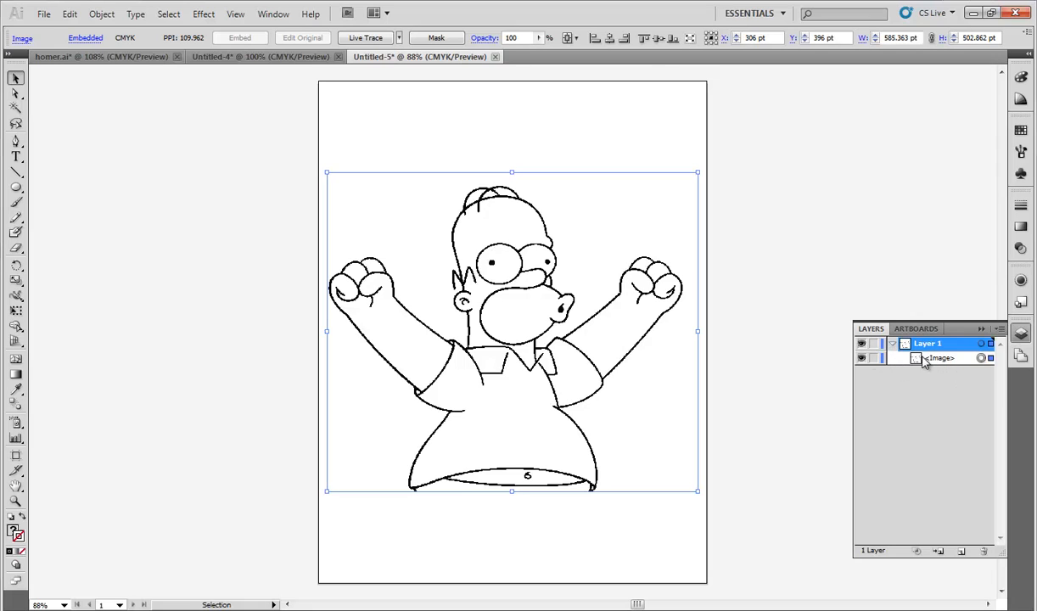
{"action": "left_click", "coordinate": [892, 344]}
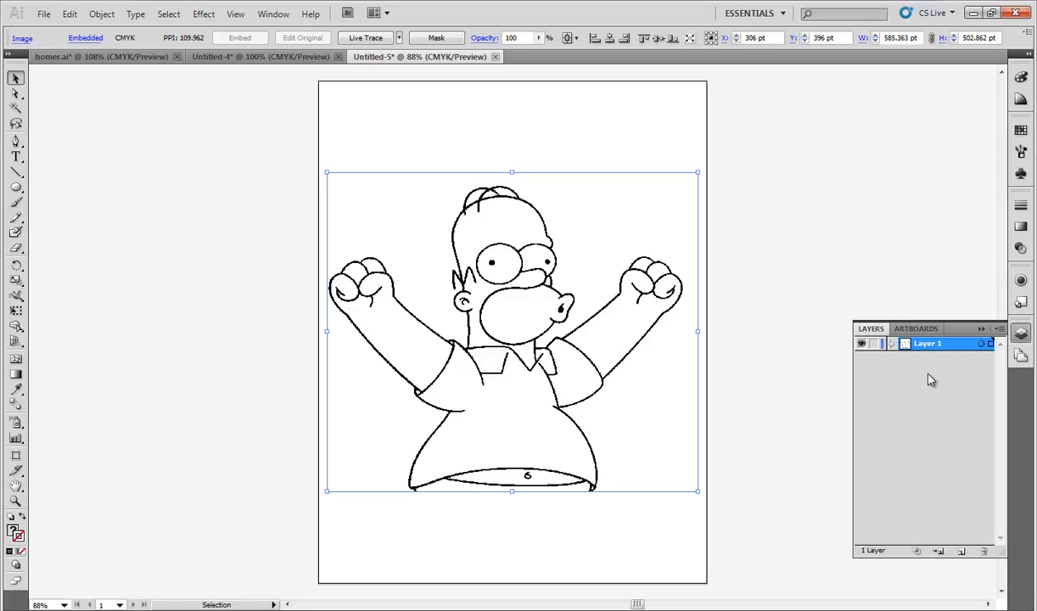
{"action": "left_click", "coordinate": [931, 380]}
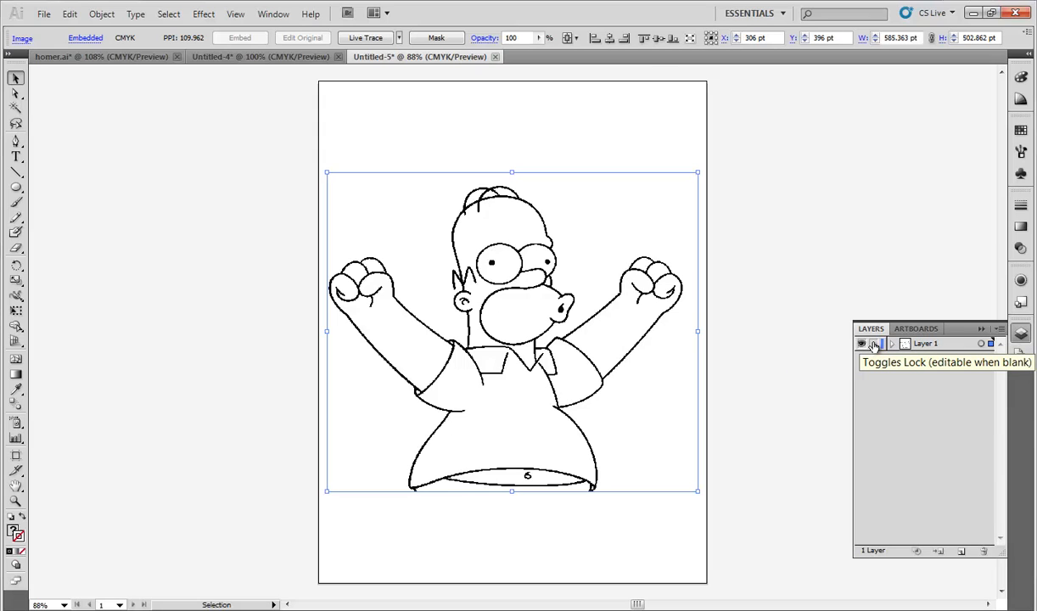
{"action": "left_click", "coordinate": [874, 344]}
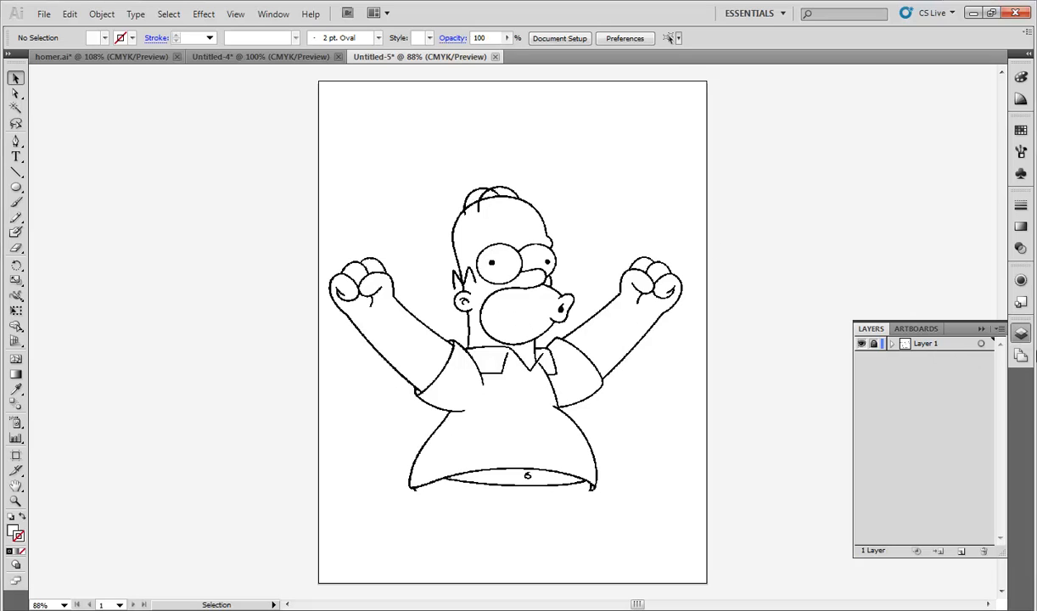
{"action": "left_click", "coordinate": [962, 553]}
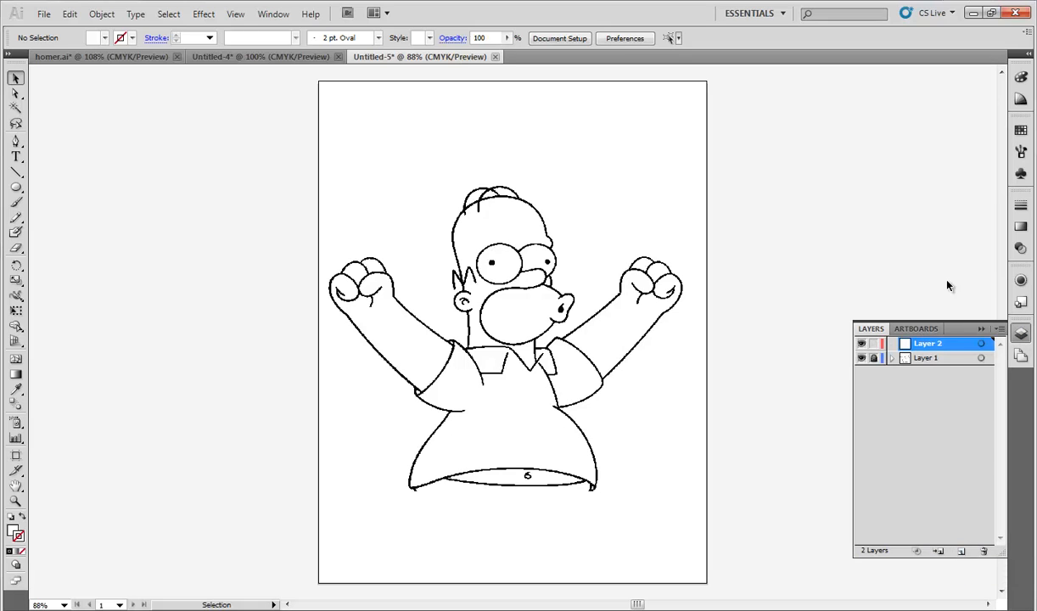
{"action": "left_click", "coordinate": [981, 329]}
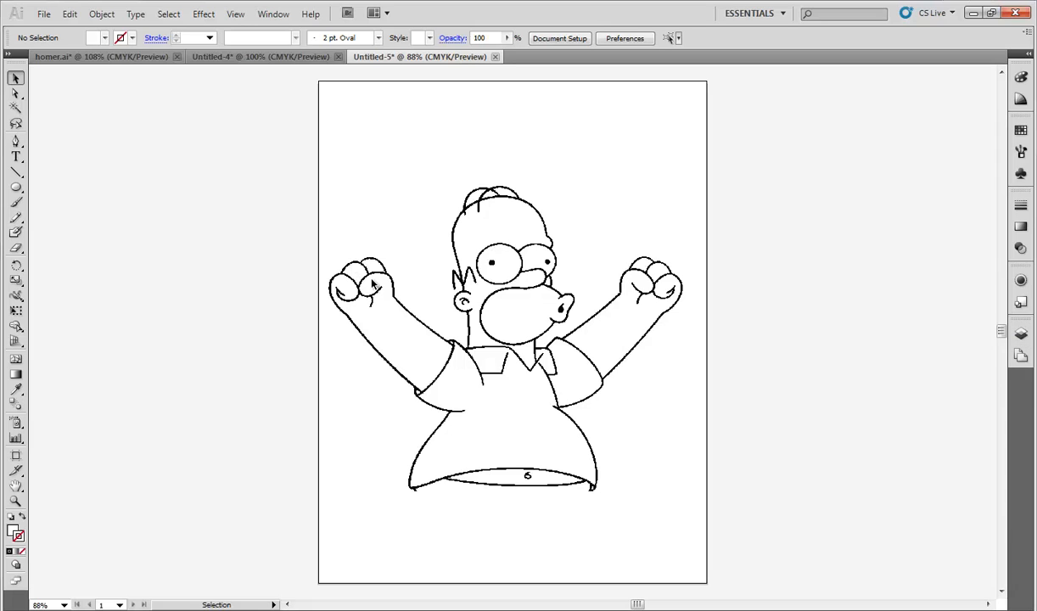
Prepare the Pen tool for tracing with a green stroke color and no fill
{"action": "left_click", "coordinate": [16, 140]}
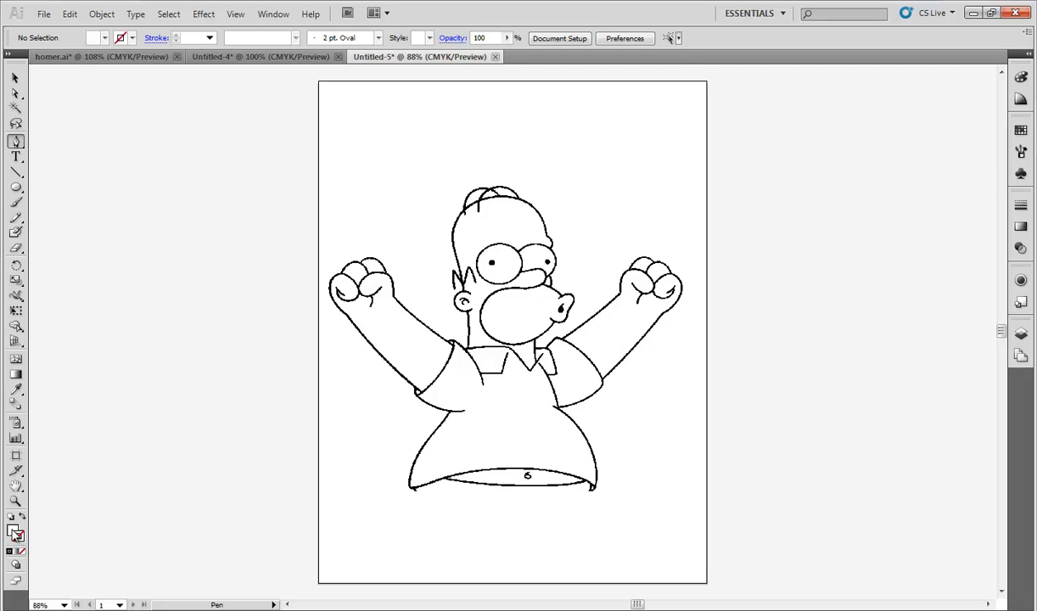
{"action": "left_click", "coordinate": [1021, 99]}
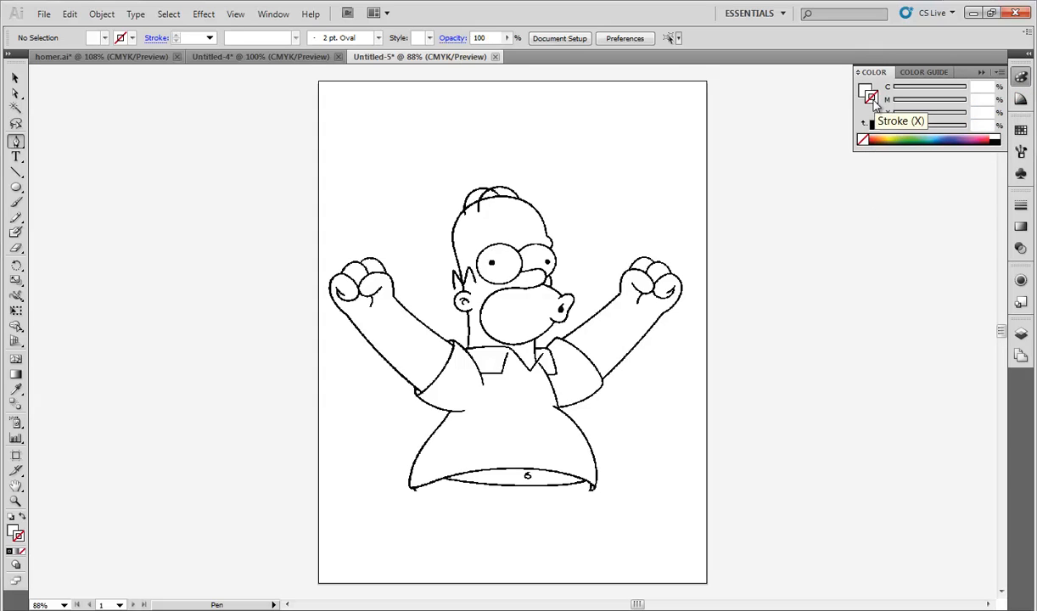
{"action": "left_click", "coordinate": [917, 136]}
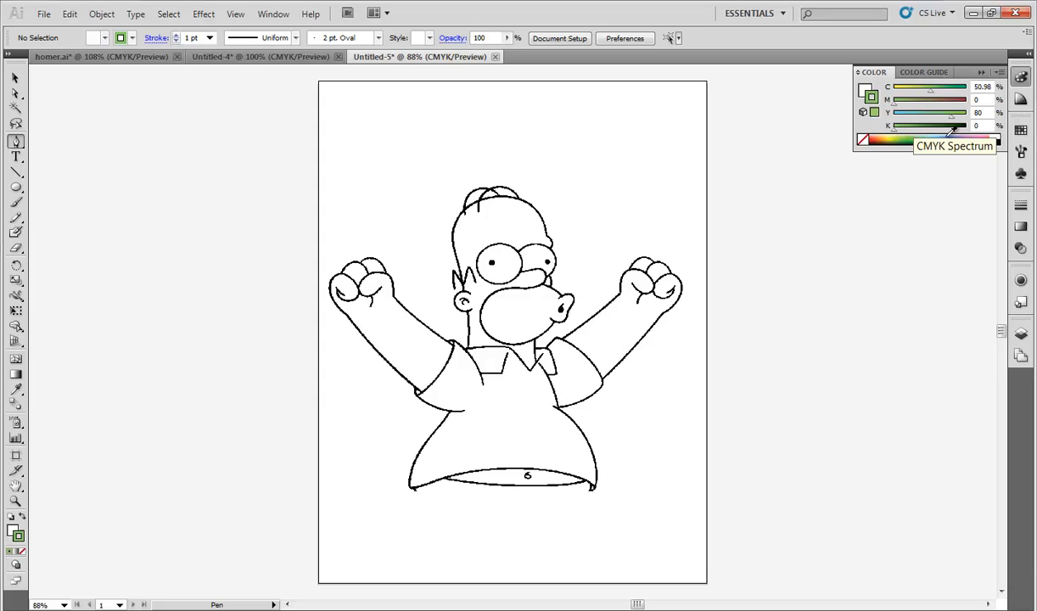
{"action": "left_click", "coordinate": [933, 139]}
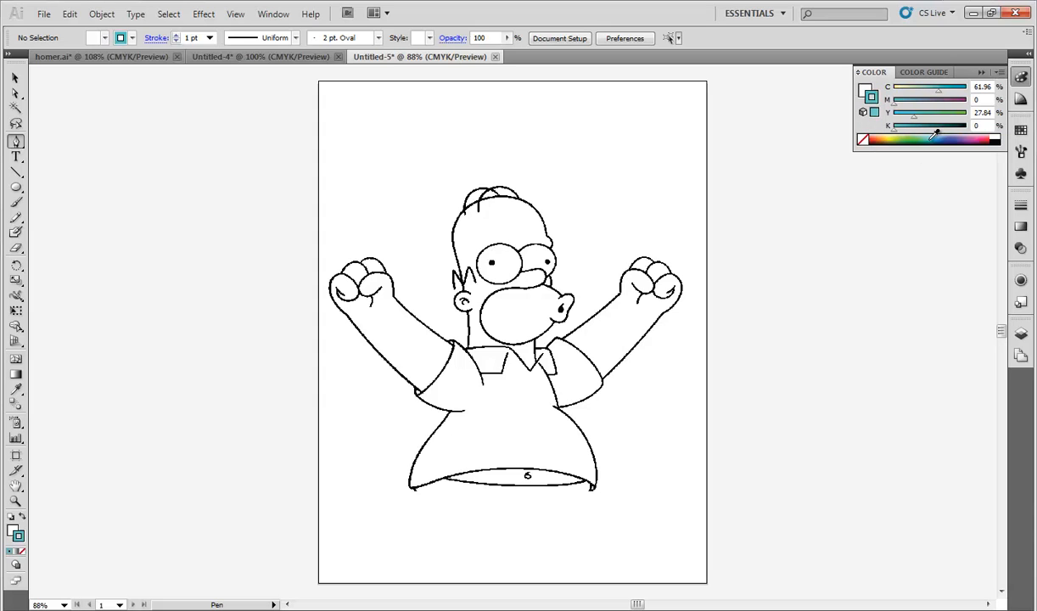
{"action": "left_click", "coordinate": [976, 139]}
{"action": "left_click", "coordinate": [912, 138]}
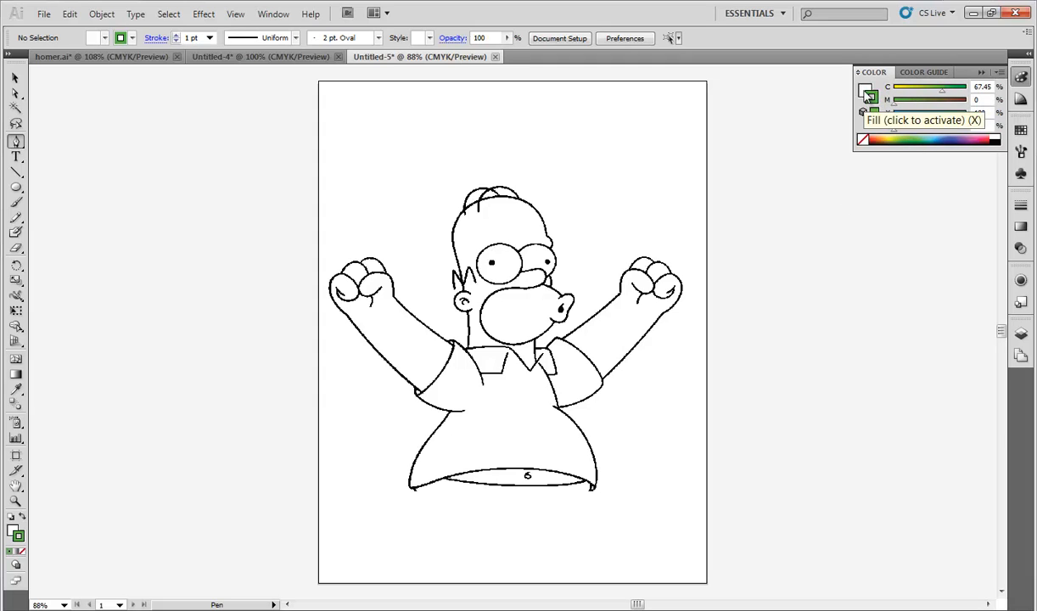
{"action": "left_click", "coordinate": [867, 92]}
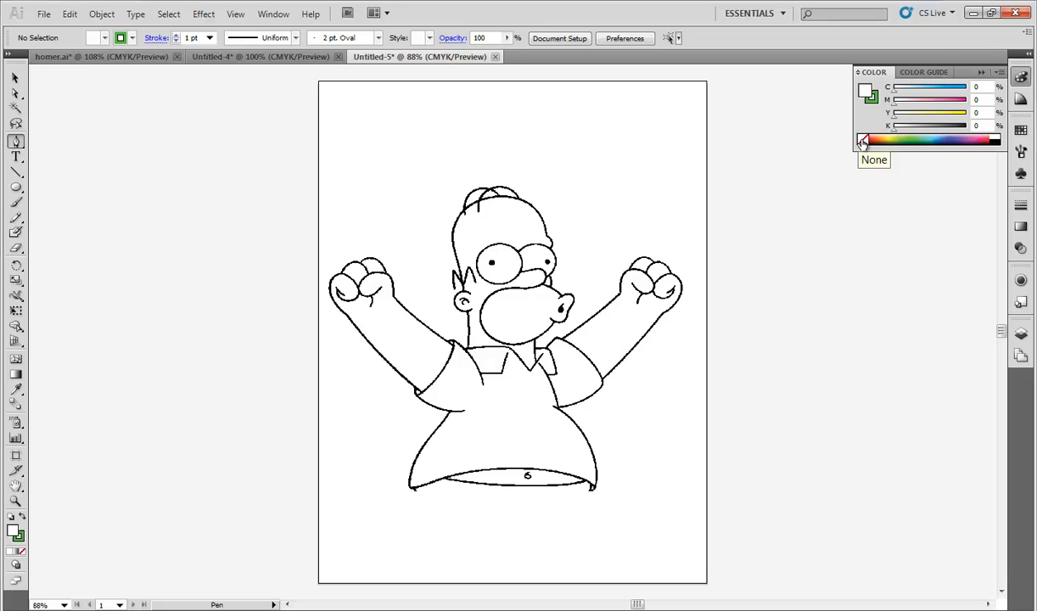
{"action": "left_click", "coordinate": [863, 141]}
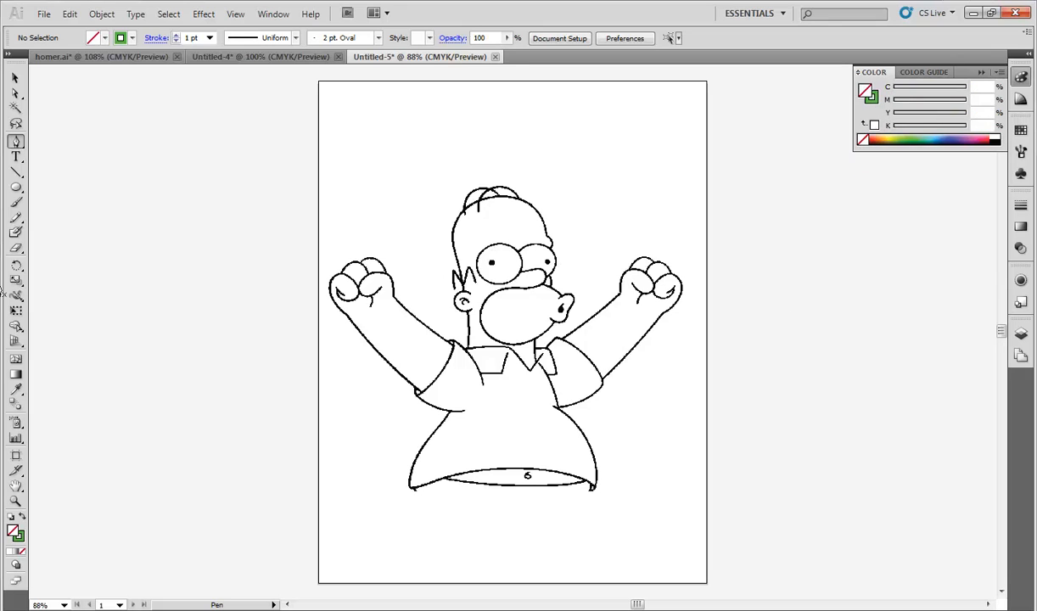
Trace the lower edge of the shirt sleeve on the image's left side, from its inner end around the outer corner, about 80 by 37 pt
{"action": "left_click", "coordinate": [15, 501]}
{"action": "left_click", "coordinate": [503, 330]}
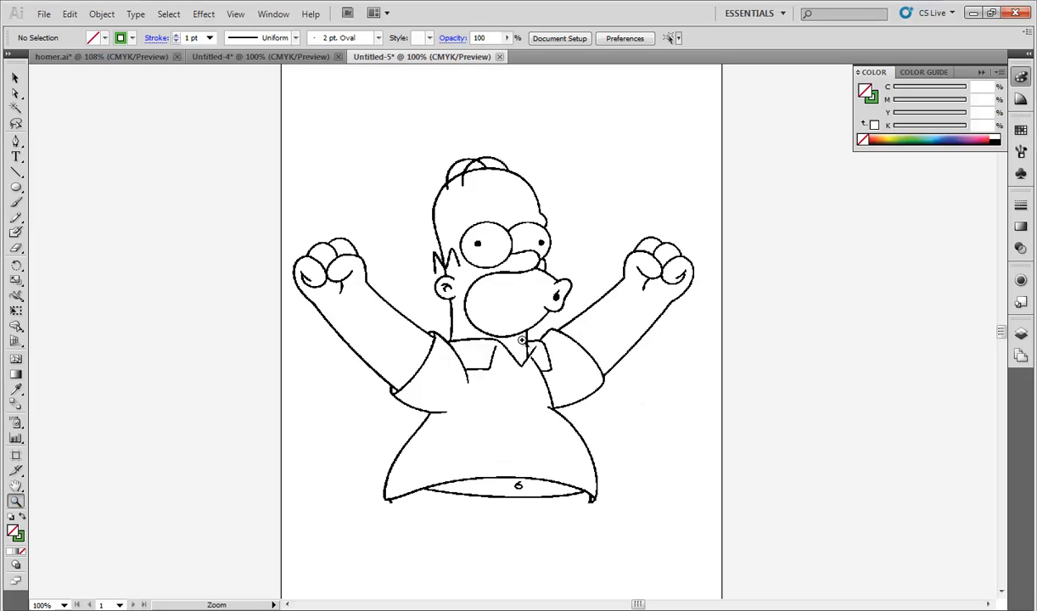
{"action": "left_click", "coordinate": [502, 351]}
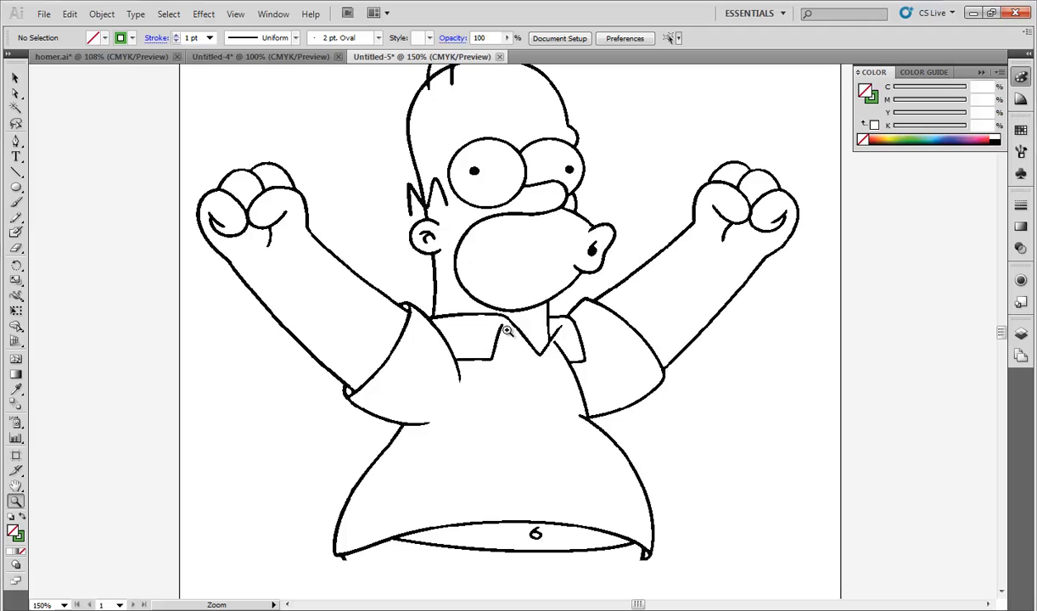
{"action": "left_click", "coordinate": [15, 140]}
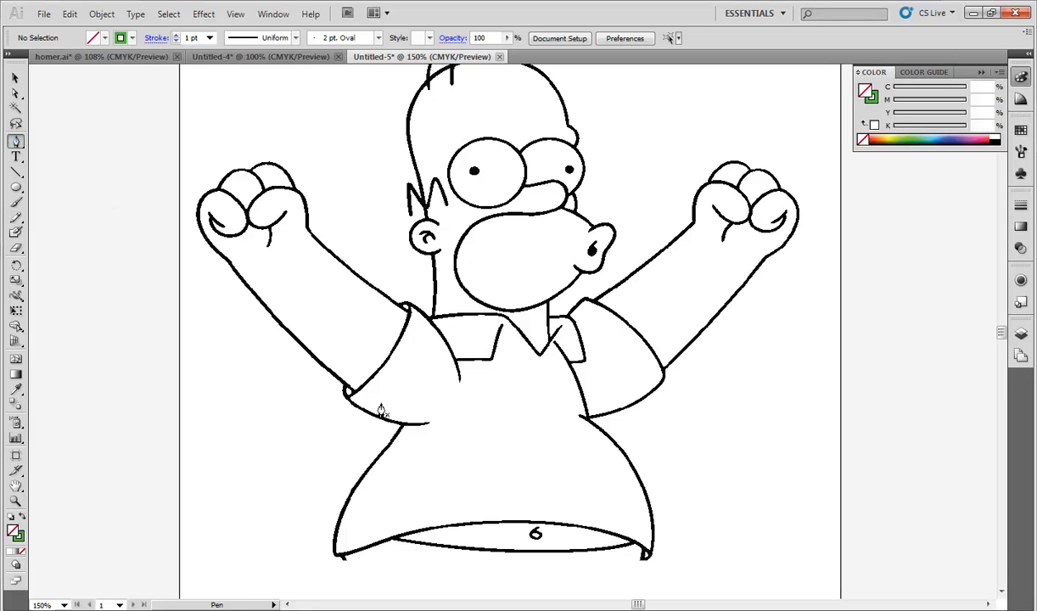
{"action": "left_click", "coordinate": [737, 131]}
{"action": "left_click", "coordinate": [430, 424]}
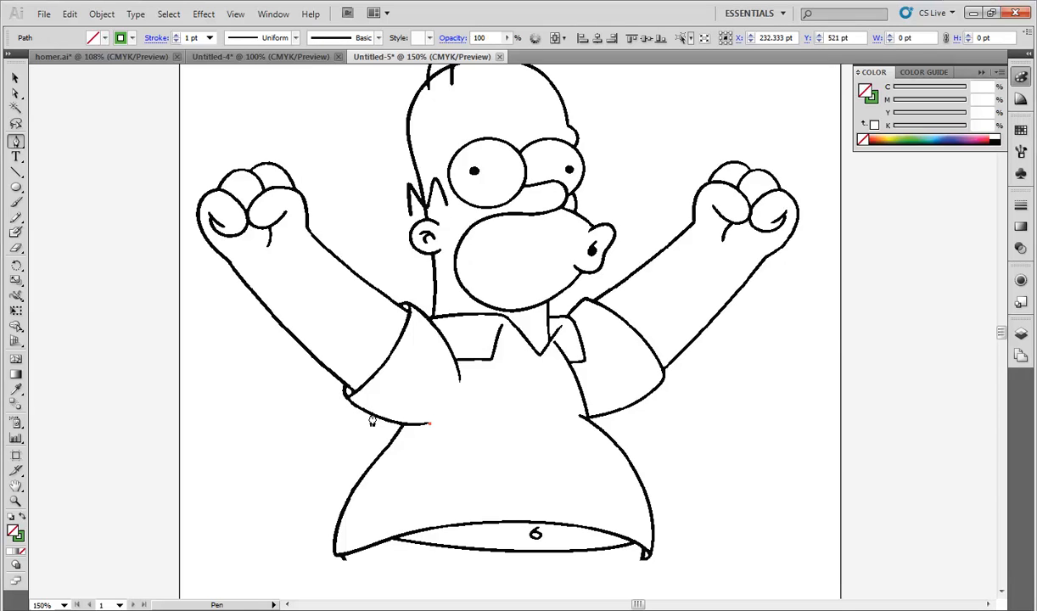
{"action": "left_click_drag", "start_coordinate": [372, 412], "coordinate": [348, 375]}
{"action": "left_click", "coordinate": [372, 412]}
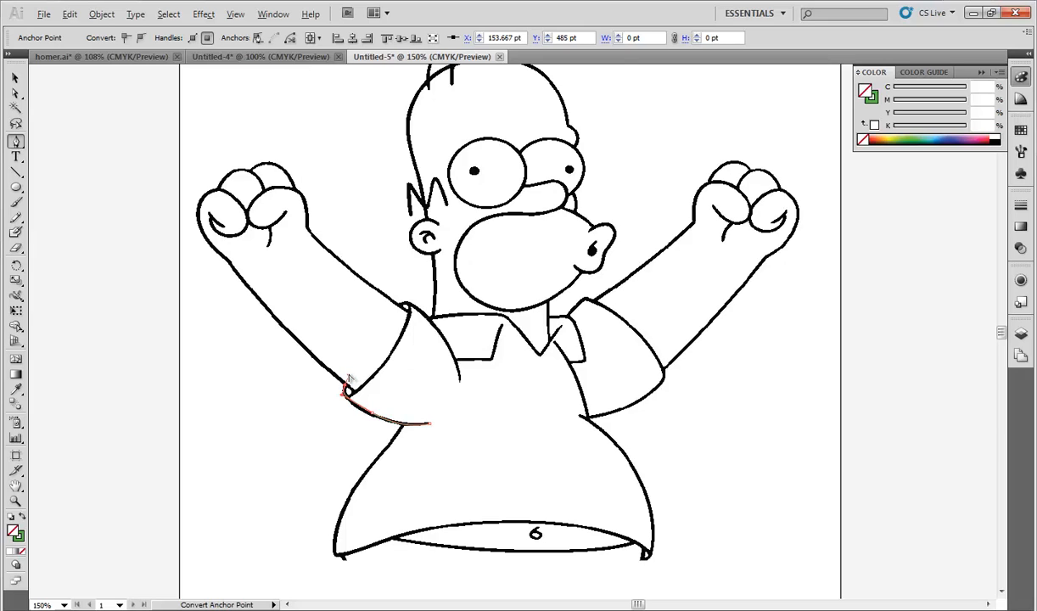
{"action": "mouse_move", "coordinate": [348, 376]}
{"action": "left_mouse_down"}
{"action": "mouse_move", "coordinate": [359, 361]}
{"action": "mouse_move", "coordinate": [337, 361]}
{"action": "mouse_move", "coordinate": [308, 390]}
{"action": "mouse_move", "coordinate": [350, 365]}
{"action": "left_mouse_up"}
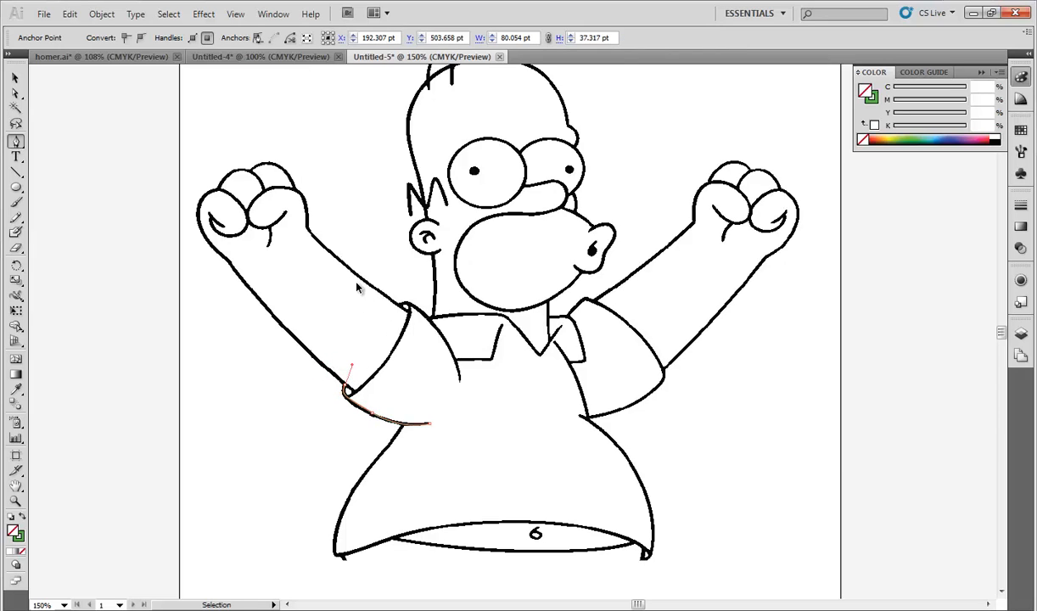
Set the stroke weight of the traced sleeve path to 4 pt
{"action": "key", "text": "ctrl+plus"}
{"action": "left_click", "coordinate": [1022, 205]}
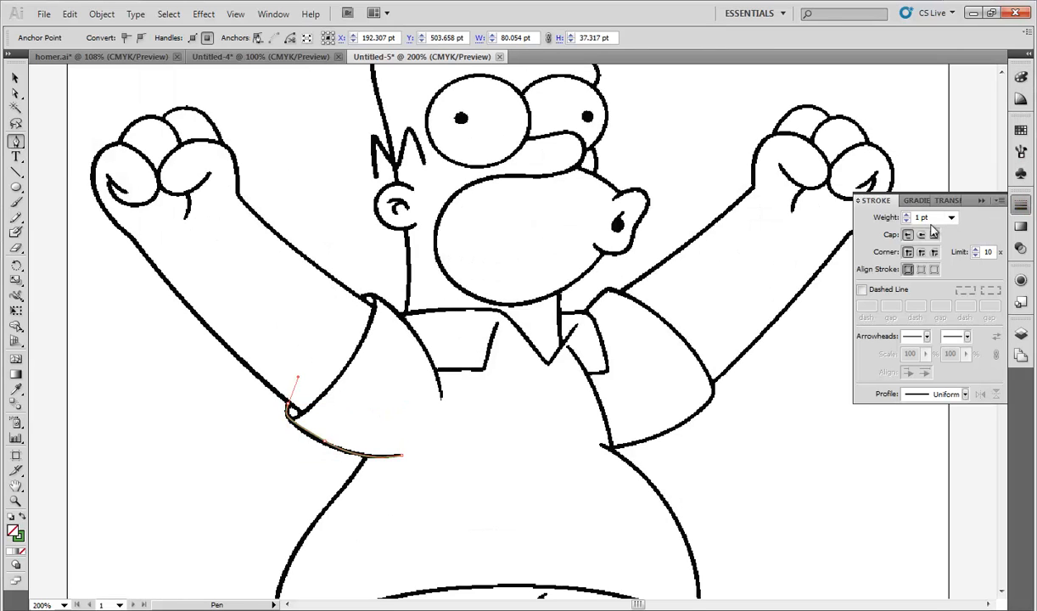
{"action": "left_click", "coordinate": [906, 215]}
{"action": "left_click", "coordinate": [906, 215]}
{"action": "left_click", "coordinate": [907, 215]}
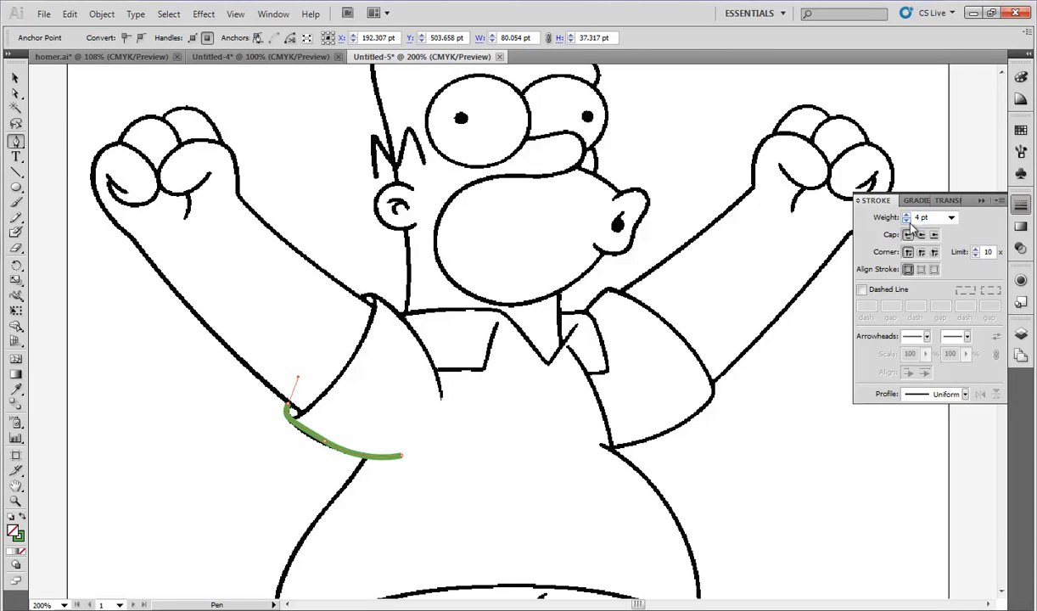
Reduce the stroke weight of the traced sleeve path to 3 pt and deselect the path
{"action": "left_click", "coordinate": [906, 220]}
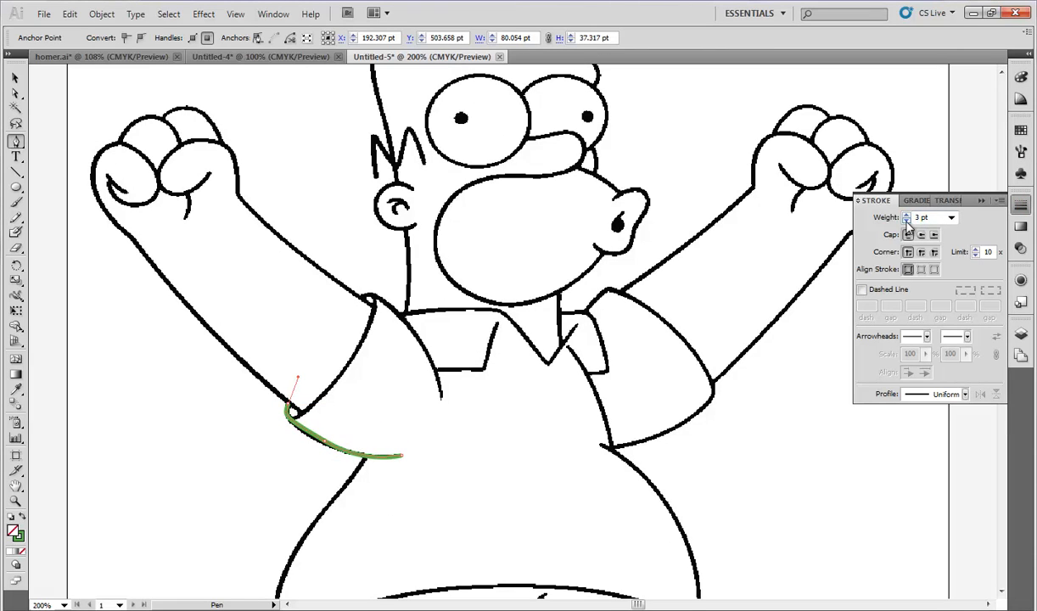
{"action": "left_click", "coordinate": [17, 79]}
{"action": "left_click", "coordinate": [105, 350]}
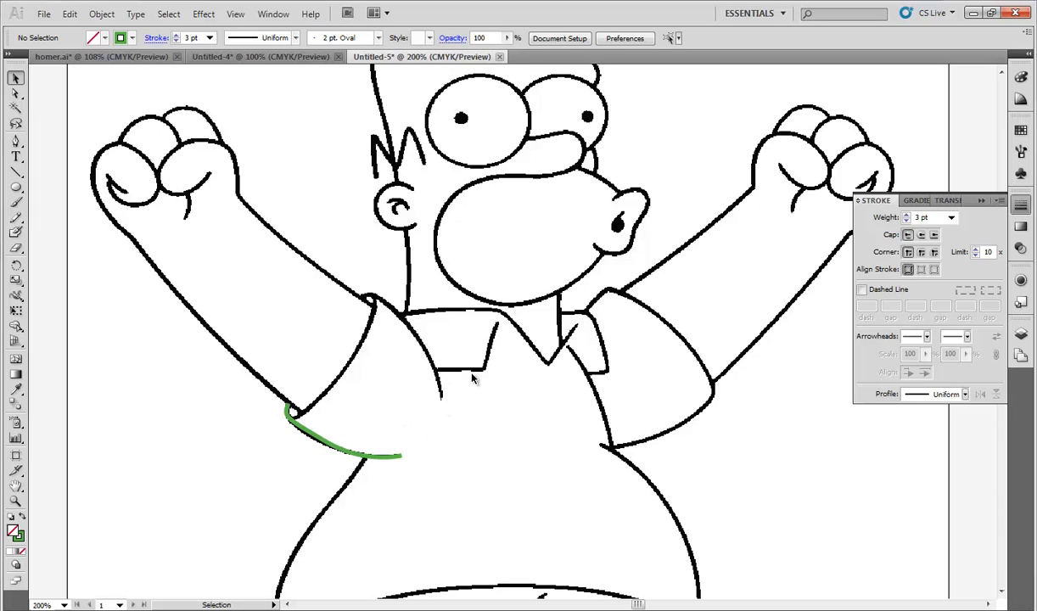
Switch to the finished tracing in Untitled-4 and examine which lines form the collar, sleeve, shirt body and eye paths
{"action": "left_click", "coordinate": [240, 57]}
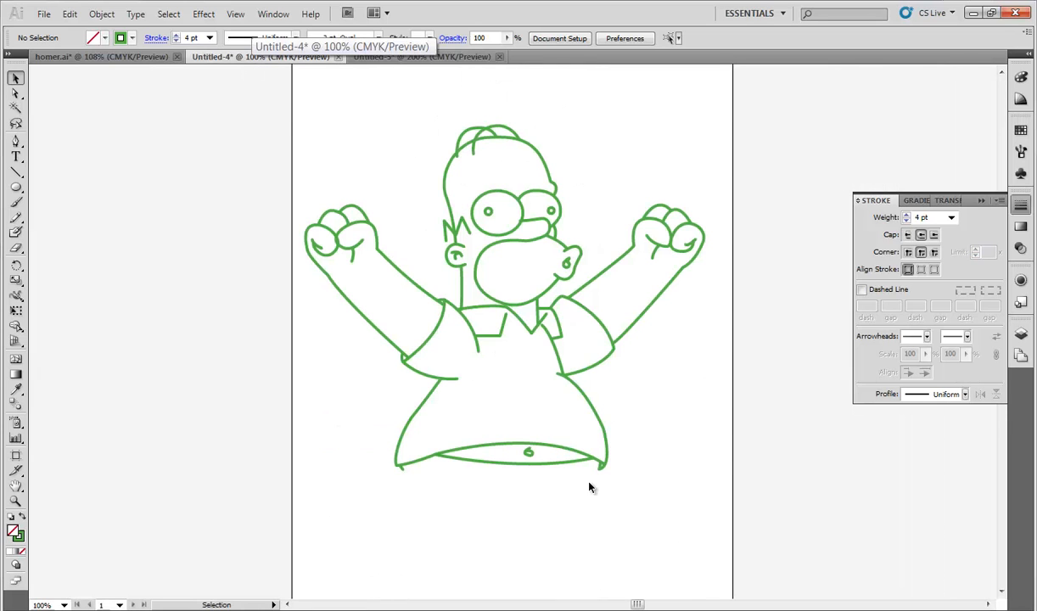
{"action": "key", "text": "ctrl+equal"}
{"action": "key", "text": "ctrl+equal"}
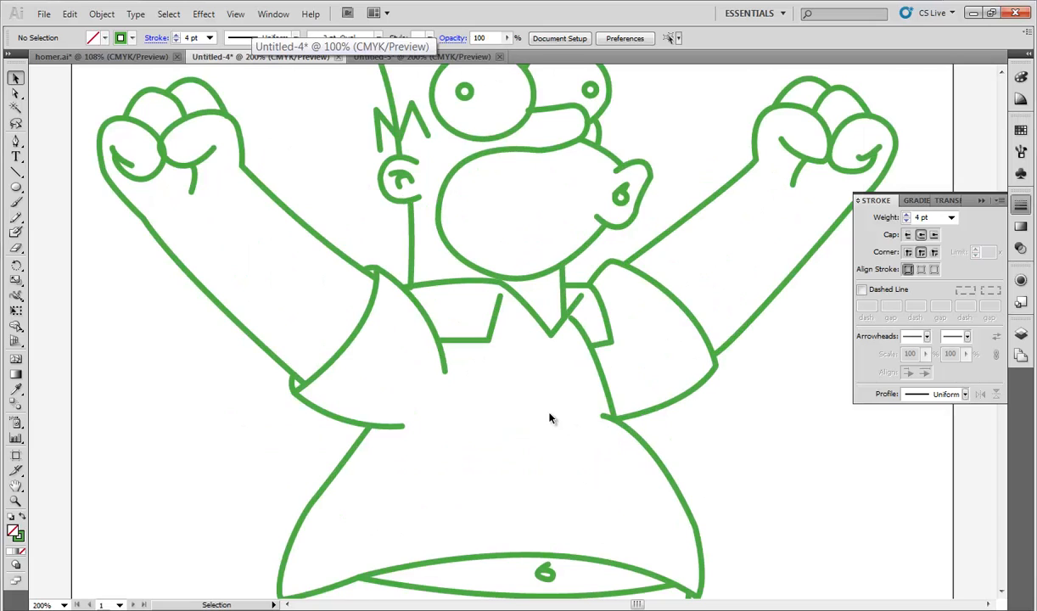
{"action": "left_click", "coordinate": [494, 333]}
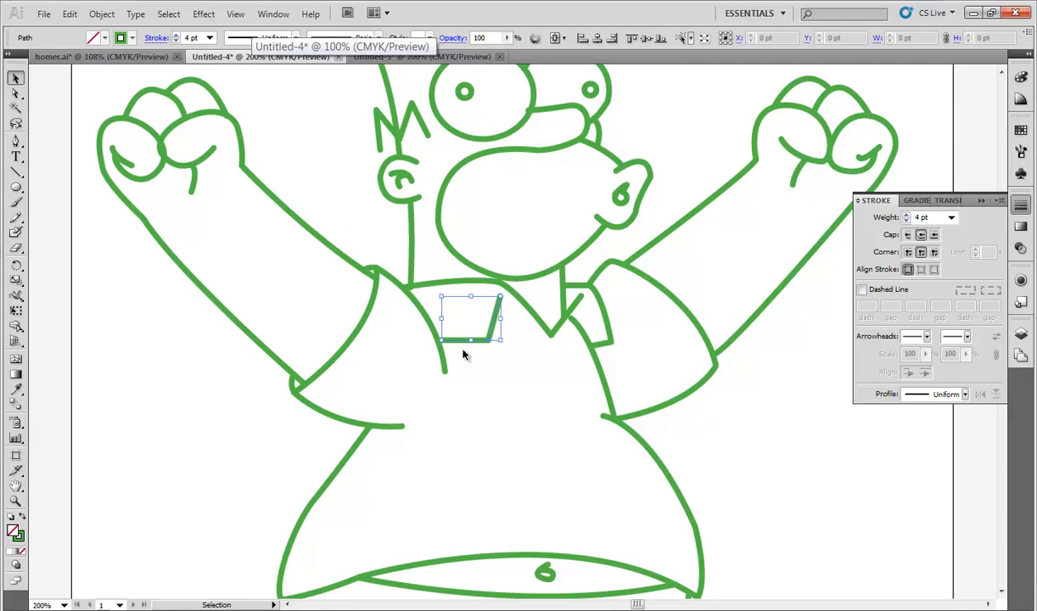
{"action": "left_click", "coordinate": [466, 355]}
{"action": "left_click", "coordinate": [434, 334]}
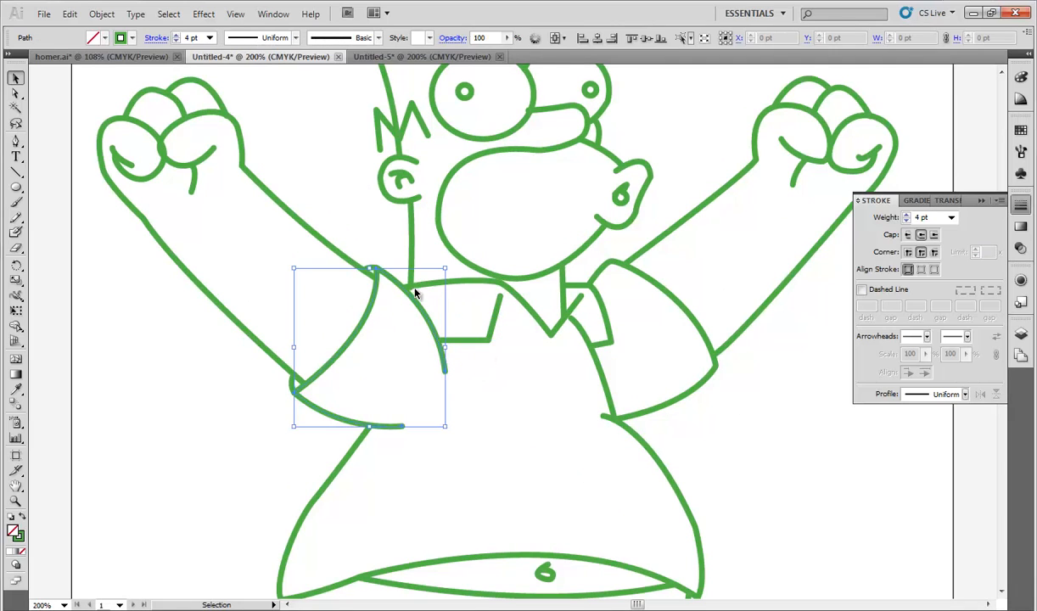
{"action": "left_click", "coordinate": [497, 470]}
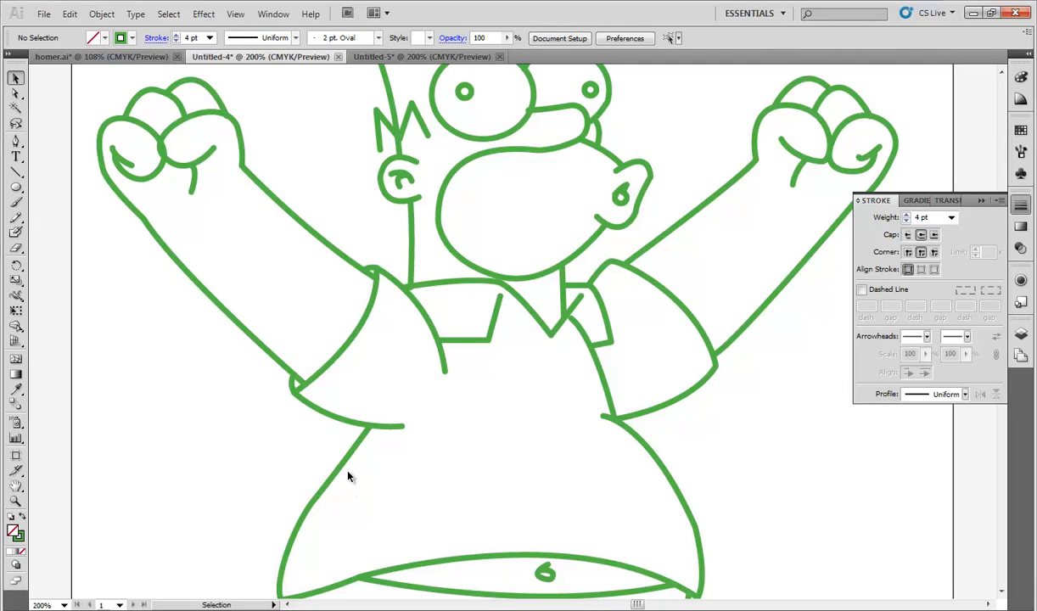
{"action": "left_click", "coordinate": [342, 465]}
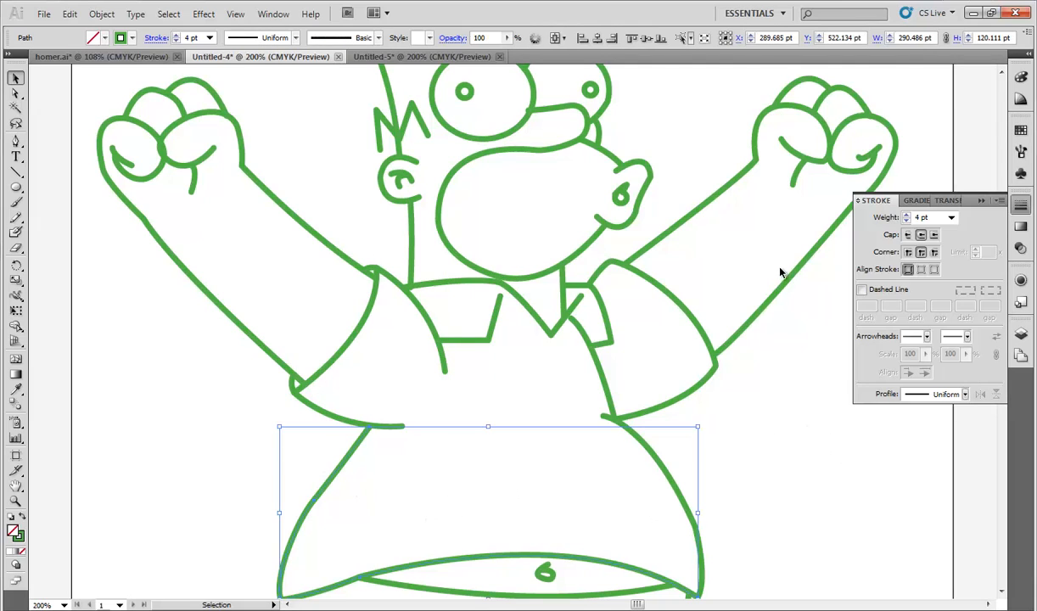
{"action": "scroll", "coordinate": [692, 205], "scroll_direction": "up", "scroll_amount": 2}
{"action": "scroll", "coordinate": [692, 204], "scroll_direction": "up", "scroll_amount": 2}
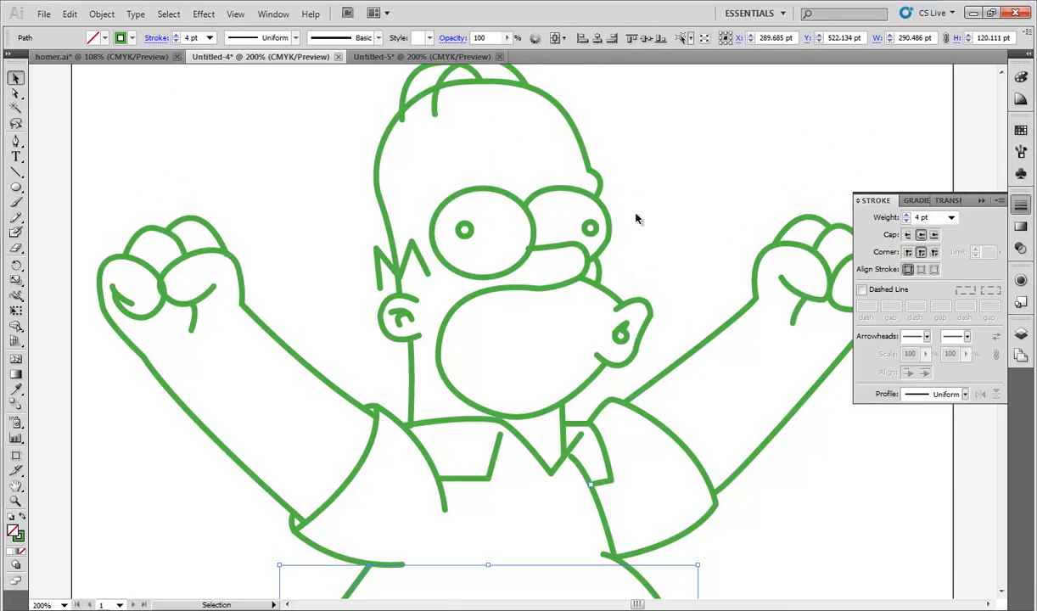
{"action": "left_click", "coordinate": [479, 153]}
{"action": "left_click", "coordinate": [493, 192]}
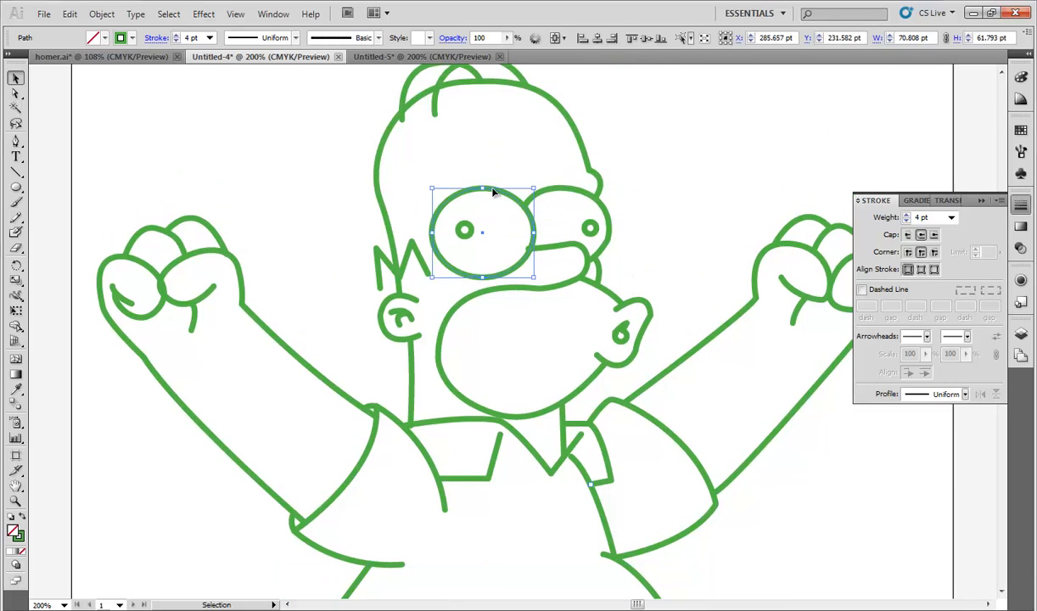
{"action": "left_click", "coordinate": [693, 147]}
{"action": "key", "text": "ctrl+minus"}
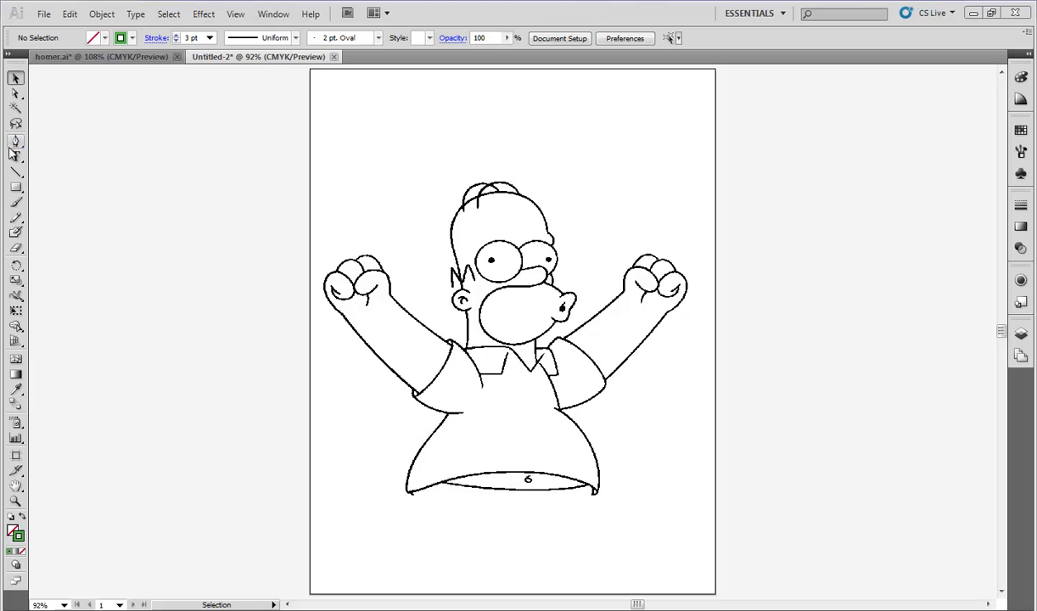
In Untitled-2, trace the lower edge of the shirt sleeve on the image's left side with the Pen tool, from its inner end around the outer corner
{"action": "left_click", "coordinate": [14, 142]}
{"action": "scroll", "coordinate": [475, 341], "scroll_direction": "up", "scroll_amount": 3}
{"action": "left_click_drag", "start_coordinate": [475, 341], "coordinate": [444, 247]}
{"action": "scroll", "coordinate": [304, 352], "scroll_direction": "up", "scroll_amount": 2}
{"action": "left_click_drag", "start_coordinate": [304, 352], "coordinate": [247, 230]}
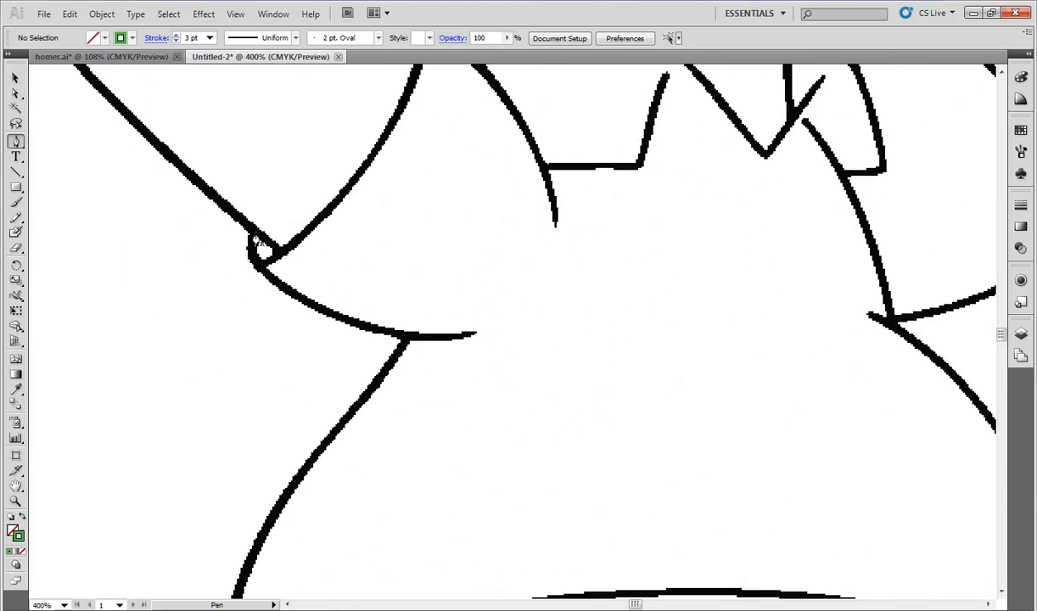
{"action": "left_click", "coordinate": [475, 333]}
{"action": "mouse_move", "coordinate": [299, 297]}
{"action": "left_mouse_down"}
{"action": "mouse_move", "coordinate": [197, 233]}
{"action": "mouse_move", "coordinate": [231, 255]}
{"action": "left_mouse_up"}
{"action": "left_click", "coordinate": [249, 235]}
{"action": "left_click", "coordinate": [14, 78]}
{"action": "key", "text": "p"}
Trace the curved shoulder line of the left-side sleeve up to the cuff's upper corner, about 54 by 71 pt
{"action": "left_click_drag", "start_coordinate": [555, 234], "coordinate": [540, 363]}
{"action": "left_click", "coordinate": [540, 354]}
{"action": "left_click_drag", "start_coordinate": [466, 196], "coordinate": [406, 127]}
{"action": "left_click", "coordinate": [384, 154]}
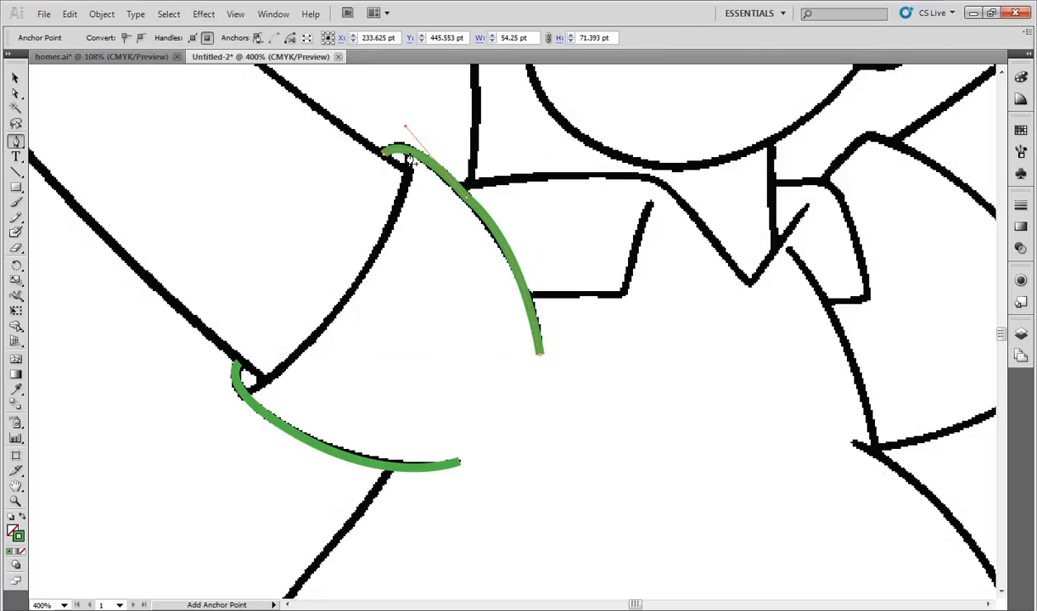
{"action": "left_click", "coordinate": [15, 78]}
{"action": "left_click", "coordinate": [83, 114]}
Trace the curved cuff opening of the left-side sleeve from its upper corner down to its lower corner as a separate path
{"action": "left_click", "coordinate": [15, 141]}
{"action": "left_click", "coordinate": [407, 149]}
{"action": "left_click_drag", "start_coordinate": [370, 265], "coordinate": [325, 330]}
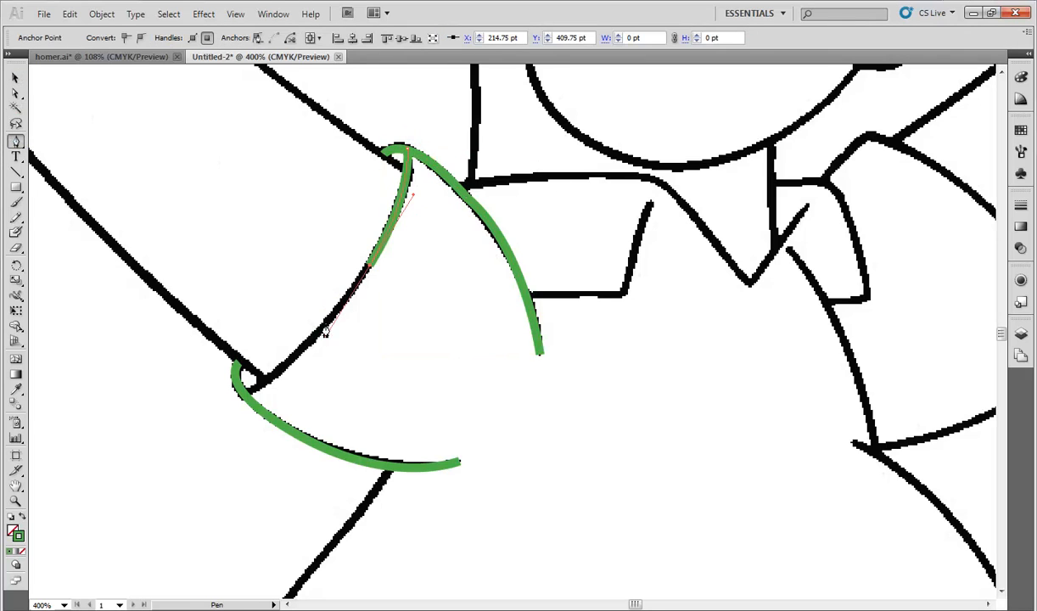
{"action": "left_click", "coordinate": [246, 385]}
{"action": "left_click_drag", "start_coordinate": [203, 260], "coordinate": [362, 394]}
{"action": "left_click", "coordinate": [309, 465], "text": "ctrl"}
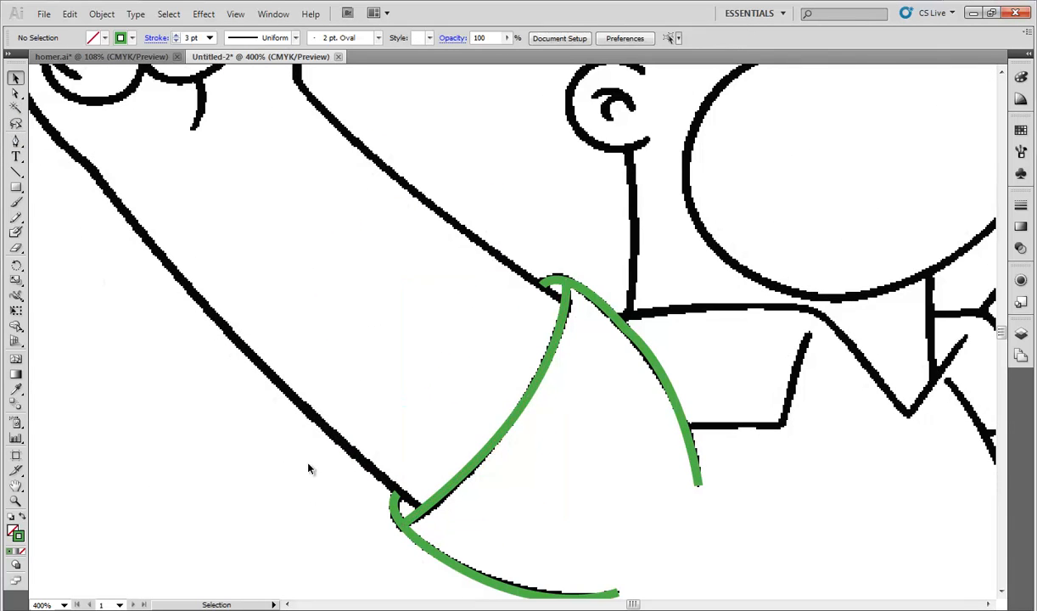
Trace the underside of the left-side arm from the sleeve's lower corner up past the wrist to the fist
{"action": "left_click", "coordinate": [398, 491]}
{"action": "left_click_drag", "start_coordinate": [253, 363], "coordinate": [201, 299]}
{"action": "left_click_drag", "start_coordinate": [102, 190], "coordinate": [232, 295]}
{"action": "left_click_drag", "start_coordinate": [180, 218], "coordinate": [179, 182]}
Continue the arm path around the outer finger of the left-side fist and finish it with the small inner curl
{"action": "left_click_drag", "start_coordinate": [229, 126], "coordinate": [246, 222]}
{"action": "left_click_drag", "start_coordinate": [246, 222], "coordinate": [321, 203]}
{"action": "left_click_drag", "start_coordinate": [319, 317], "coordinate": [314, 329]}
{"action": "left_click_drag", "start_coordinate": [319, 205], "coordinate": [287, 220]}
{"action": "left_click_drag", "start_coordinate": [325, 305], "coordinate": [330, 286]}
{"action": "left_click_drag", "start_coordinate": [226, 308], "coordinate": [264, 381]}
{"action": "left_click_drag", "start_coordinate": [229, 301], "coordinate": [209, 272]}
{"action": "left_click_drag", "start_coordinate": [258, 318], "coordinate": [276, 317]}
{"action": "left_click", "coordinate": [246, 398], "text": "ctrl"}
Trace the upper edge of the left-side arm from the sleeve's upper corner to the wrist
{"action": "left_click_drag", "start_coordinate": [512, 292], "coordinate": [411, 195]}
{"action": "left_click", "coordinate": [643, 445]}
{"action": "left_click_drag", "start_coordinate": [510, 350], "coordinate": [475, 319]}
{"action": "left_click_drag", "start_coordinate": [376, 228], "coordinate": [358, 204]}
{"action": "left_click", "coordinate": [376, 229]}
Continue the upper arm path around the inner finger of the left-side fist and end it at the finger's inner tip
{"action": "left_click_drag", "start_coordinate": [348, 117], "coordinate": [348, 115]}
{"action": "left_click_drag", "start_coordinate": [298, 119], "coordinate": [277, 121]}
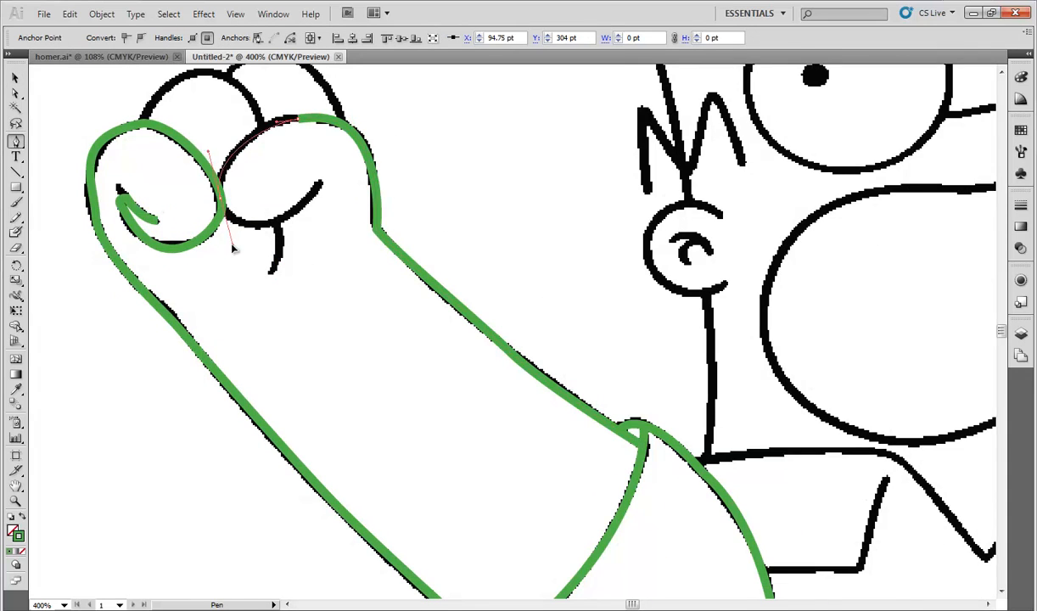
{"action": "left_click_drag", "start_coordinate": [234, 248], "coordinate": [235, 249]}
{"action": "left_click_drag", "start_coordinate": [319, 184], "coordinate": [341, 146]}
{"action": "left_click", "coordinate": [292, 396], "text": "ctrl"}
Trace the short palm crease below the inner finger of the left-side fist as its own path
{"action": "left_click", "coordinate": [275, 222]}
{"action": "left_click_drag", "start_coordinate": [272, 271], "coordinate": [258, 284]}
{"action": "left_click_drag", "start_coordinate": [181, 121], "coordinate": [228, 286]}
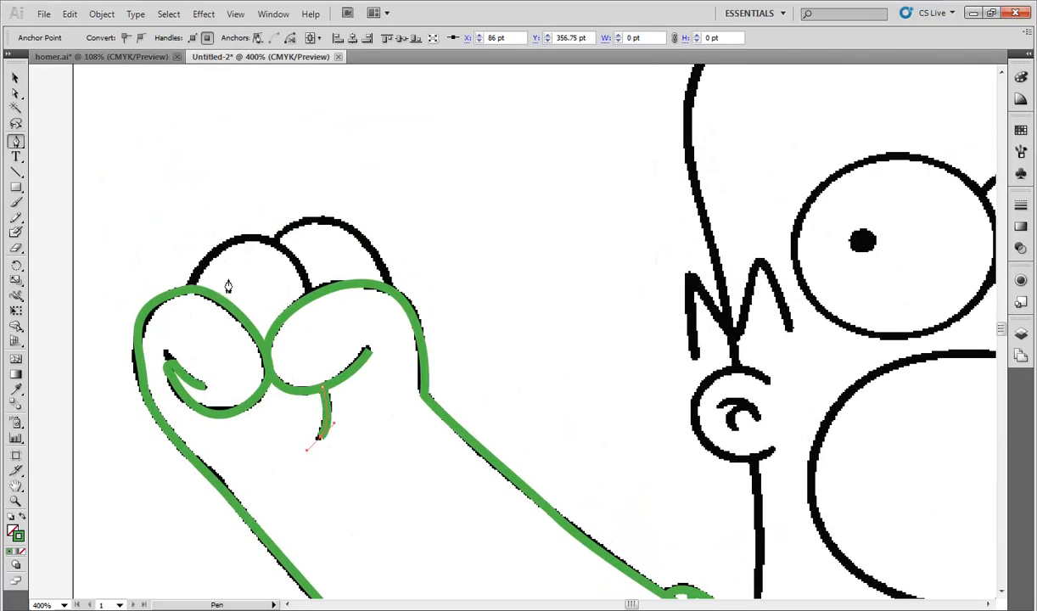
{"action": "left_click", "coordinate": [228, 286], "text": "ctrl"}
Trace the two arched fingers at the top of the left-side fist as separate curved paths
{"action": "left_click", "coordinate": [192, 286]}
{"action": "left_click_drag", "start_coordinate": [263, 240], "coordinate": [394, 291]}
{"action": "left_click", "coordinate": [310, 292]}
{"action": "left_click", "coordinate": [163, 151], "text": "ctrl"}
{"action": "left_click", "coordinate": [276, 238]}
{"action": "left_click", "coordinate": [391, 282]}
Trace the left side of the shirt body from below the sleeve down around the lower hem corner
{"action": "mouse_move", "coordinate": [578, 586]}
{"action": "left_mouse_down"}
{"action": "mouse_move", "coordinate": [392, 317]}
{"action": "mouse_move", "coordinate": [534, 263]}
{"action": "left_mouse_up"}
{"action": "left_click", "coordinate": [440, 174]}
{"action": "left_click_drag", "start_coordinate": [401, 229], "coordinate": [379, 253]}
{"action": "left_click_drag", "start_coordinate": [327, 317], "coordinate": [304, 343]}
{"action": "left_click_drag", "start_coordinate": [272, 436], "coordinate": [264, 470]}
{"action": "left_click_drag", "start_coordinate": [268, 514], "coordinate": [285, 515]}
Continue the shirt path along the upper hem curve above the belly button to the right-side hem corner
{"action": "left_click_drag", "start_coordinate": [382, 485], "coordinate": [410, 474]}
{"action": "left_click_drag", "start_coordinate": [475, 432], "coordinate": [297, 421]}
{"action": "left_click_drag", "start_coordinate": [408, 420], "coordinate": [459, 417]}
{"action": "left_click_drag", "start_coordinate": [409, 419], "coordinate": [415, 424]}
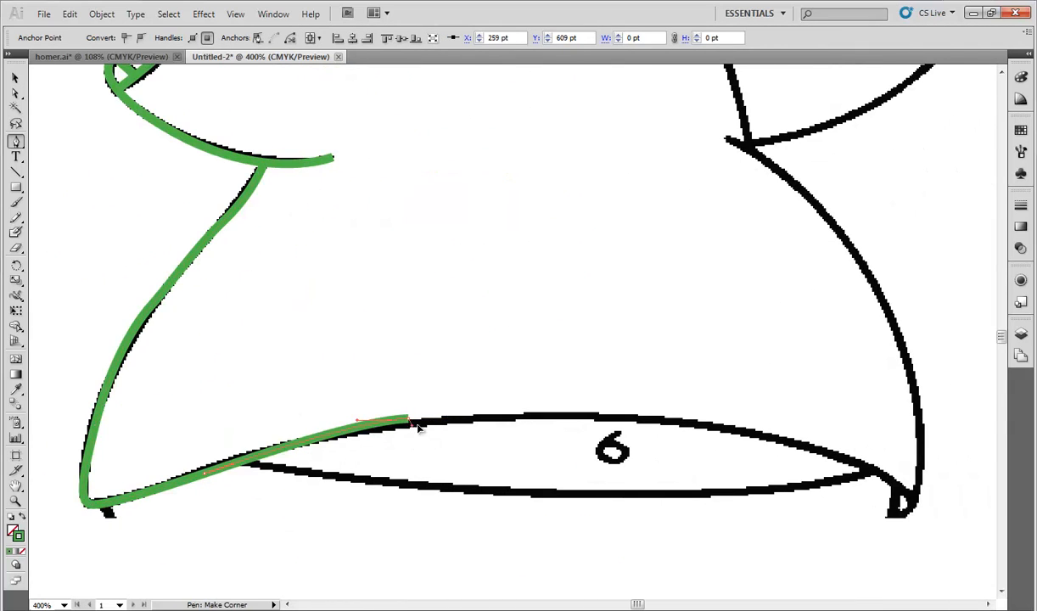
{"action": "left_click_drag", "start_coordinate": [615, 422], "coordinate": [637, 421]}
{"action": "mouse_move", "coordinate": [865, 472]}
{"action": "left_mouse_down"}
{"action": "mouse_move", "coordinate": [582, 402]}
{"action": "mouse_move", "coordinate": [613, 416]}
{"action": "left_mouse_up"}
{"action": "left_click", "coordinate": [626, 434]}
{"action": "left_click", "coordinate": [446, 507], "text": "ctrl"}
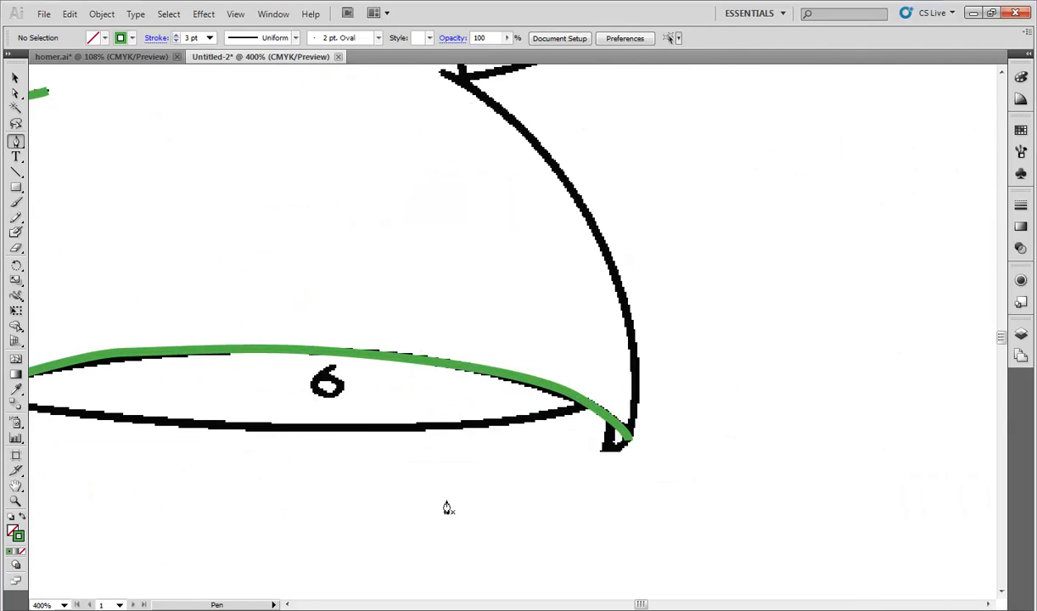
Trace the lower curve beneath the belly button, joining both ends of the upper hem curve
{"action": "left_click", "coordinate": [583, 401]}
{"action": "left_click_drag", "start_coordinate": [332, 423], "coordinate": [461, 444]}
{"action": "left_click_drag", "start_coordinate": [461, 443], "coordinate": [354, 430]}
{"action": "left_click_drag", "start_coordinate": [84, 417], "coordinate": [263, 401]}
{"action": "left_click_drag", "start_coordinate": [598, 447], "coordinate": [600, 461], "text": "alt"}
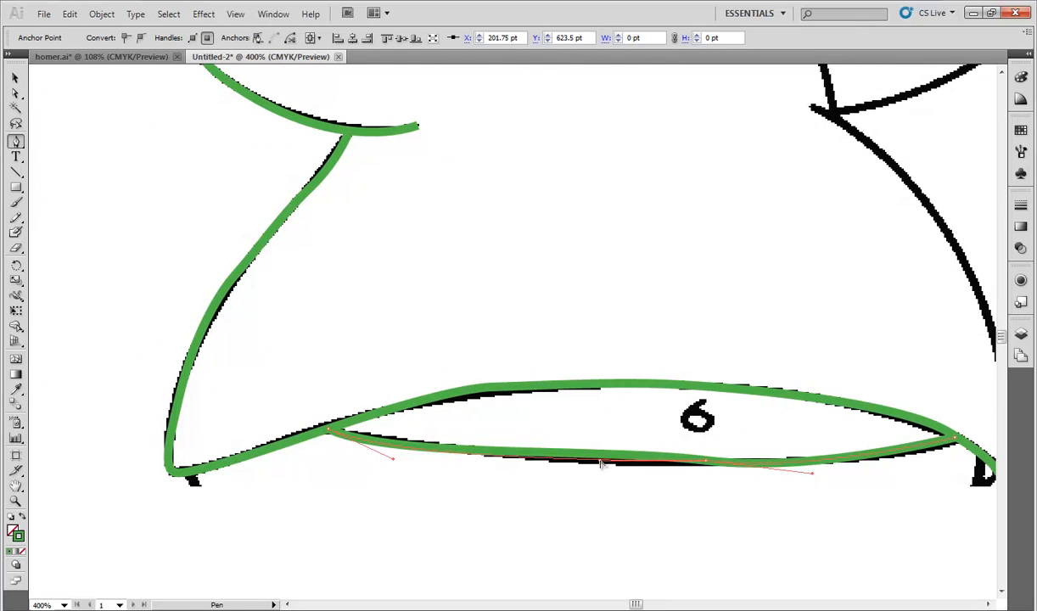
{"action": "left_click_drag", "start_coordinate": [773, 208], "coordinate": [368, 234]}
{"action": "left_click", "coordinate": [359, 360], "text": "ctrl"}
Trace the right side of the shirt body from below the sleeve down around the hem corner
{"action": "left_click", "coordinate": [406, 129]}
{"action": "left_click_drag", "start_coordinate": [497, 195], "coordinate": [542, 249]}
{"action": "left_click_drag", "start_coordinate": [557, 273], "coordinate": [588, 321]}
{"action": "left_click_drag", "start_coordinate": [587, 507], "coordinate": [551, 553]}
{"action": "left_click_drag", "start_coordinate": [582, 468], "coordinate": [583, 459]}
Trace the short stub line below the left-side hem corner as its own path
{"action": "left_click_drag", "start_coordinate": [340, 442], "coordinate": [901, 461]}
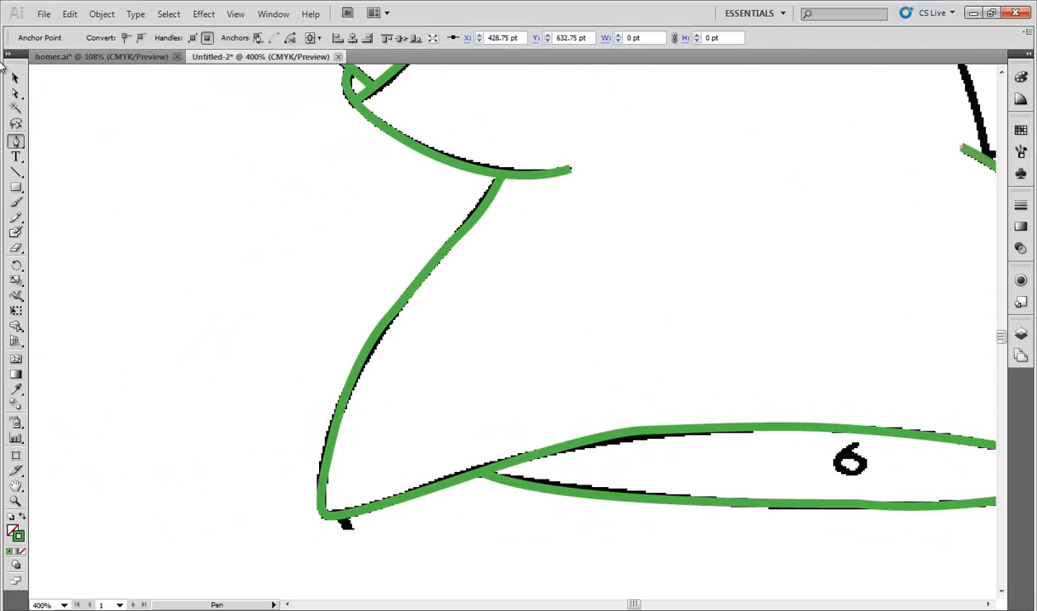
{"action": "left_click", "coordinate": [366, 544], "text": "ctrl"}
{"action": "left_click", "coordinate": [351, 530]}
{"action": "left_click", "coordinate": [346, 517]}
{"action": "left_click_drag", "start_coordinate": [526, 127], "coordinate": [265, 516]}
{"action": "left_click", "coordinate": [387, 363], "text": "ctrl"}
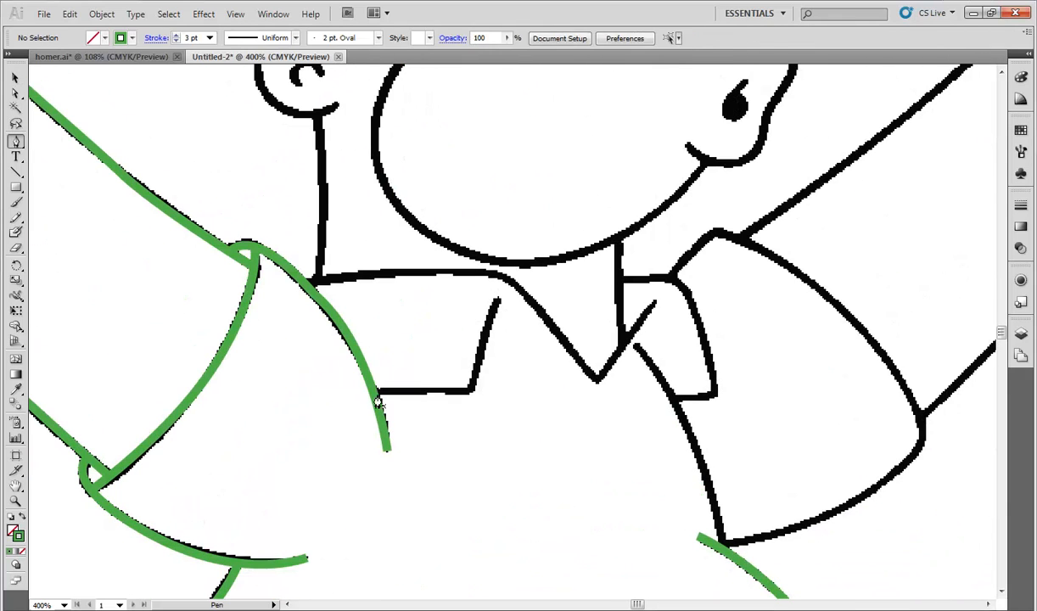
Trace the lower edge and inner side of the left-side collar flap as one open path
{"action": "left_click", "coordinate": [378, 392]}
{"action": "left_click", "coordinate": [472, 392]}
{"action": "left_click_drag", "start_coordinate": [498, 299], "coordinate": [508, 265]}
{"action": "left_click", "coordinate": [438, 565], "text": "ctrl"}
Trace the collar's top edge from the left-side shoulder, down to the V-neck point and up its short right arm
{"action": "left_click", "coordinate": [307, 283]}
{"action": "left_click_drag", "start_coordinate": [439, 270], "coordinate": [473, 270]}
{"action": "left_click_drag", "start_coordinate": [597, 381], "coordinate": [470, 461]}
{"action": "key", "text": "ctrl+z"}
{"action": "left_click", "coordinate": [509, 282]}
{"action": "left_click", "coordinate": [597, 381]}
{"action": "left_click", "coordinate": [654, 304]}
{"action": "left_click", "coordinate": [471, 461], "text": "ctrl"}
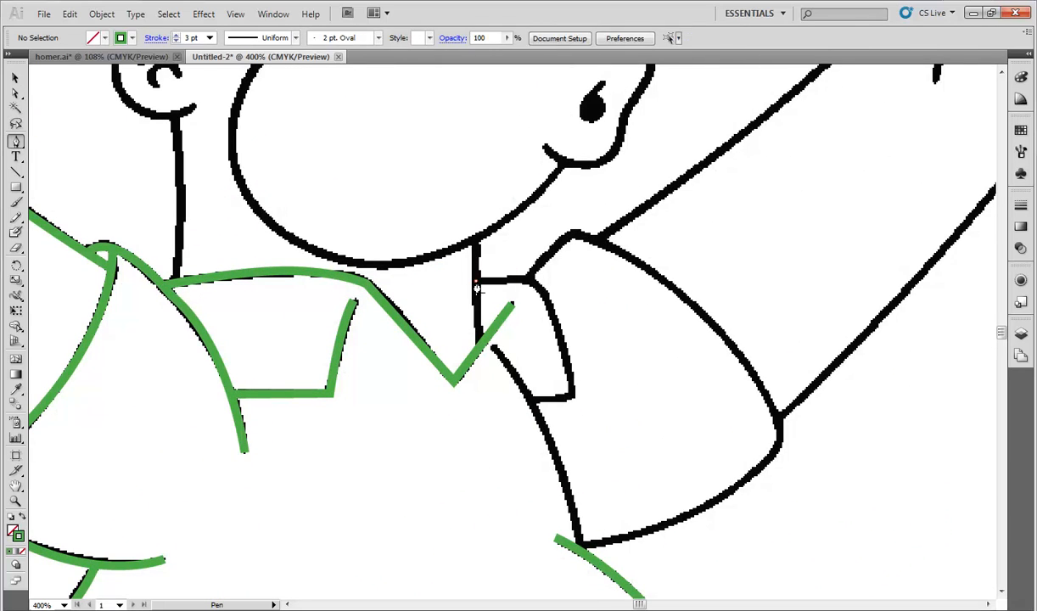
Trace the right-side collar flap from the neck line around its outer edge to its lower inner end
{"action": "left_click", "coordinate": [477, 281]}
{"action": "left_click_drag", "start_coordinate": [533, 282], "coordinate": [547, 287]}
{"action": "left_click_drag", "start_coordinate": [567, 455], "coordinate": [567, 455]}
{"action": "left_click", "coordinate": [571, 395]}
{"action": "left_click_drag", "start_coordinate": [533, 399], "coordinate": [505, 403]}
{"action": "left_click", "coordinate": [414, 518], "text": "ctrl"}
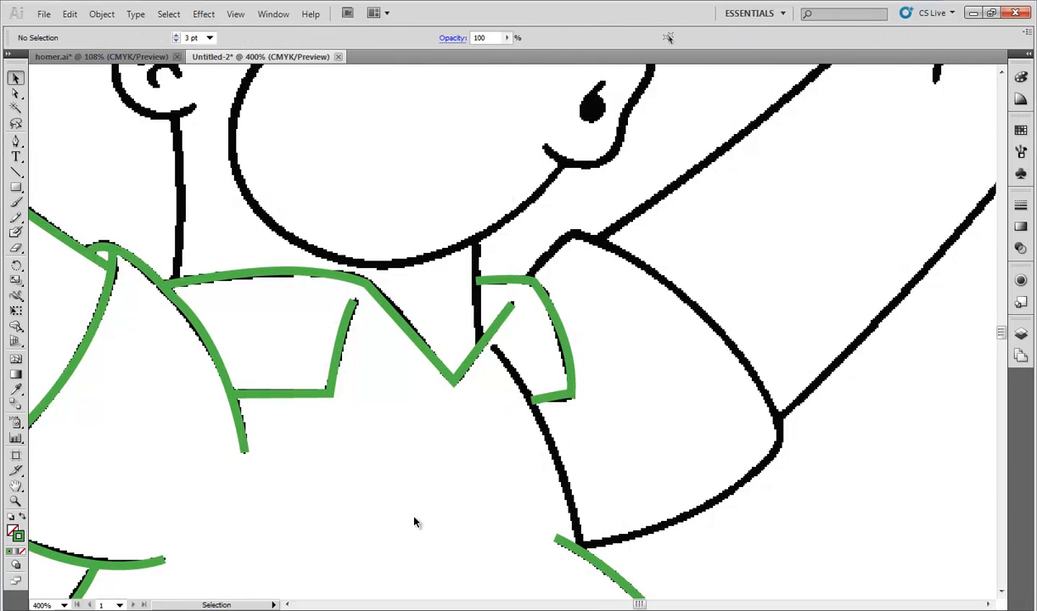
Trace the curved seam from beside the V-neck down to the lower inner end of the right-side sleeve
{"action": "left_click", "coordinate": [494, 348]}
{"action": "mouse_move", "coordinate": [568, 563]}
{"action": "left_mouse_down"}
{"action": "mouse_move", "coordinate": [550, 449]}
{"action": "mouse_move", "coordinate": [562, 518]}
{"action": "left_mouse_up"}
{"action": "left_click", "coordinate": [475, 414], "text": "ctrl"}
Trace the right-side sleeve from the collar over the shoulder, around the cuff corner and back to the armpit
{"action": "left_click_drag", "start_coordinate": [475, 413], "coordinate": [293, 506]}
{"action": "left_click", "coordinate": [330, 259]}
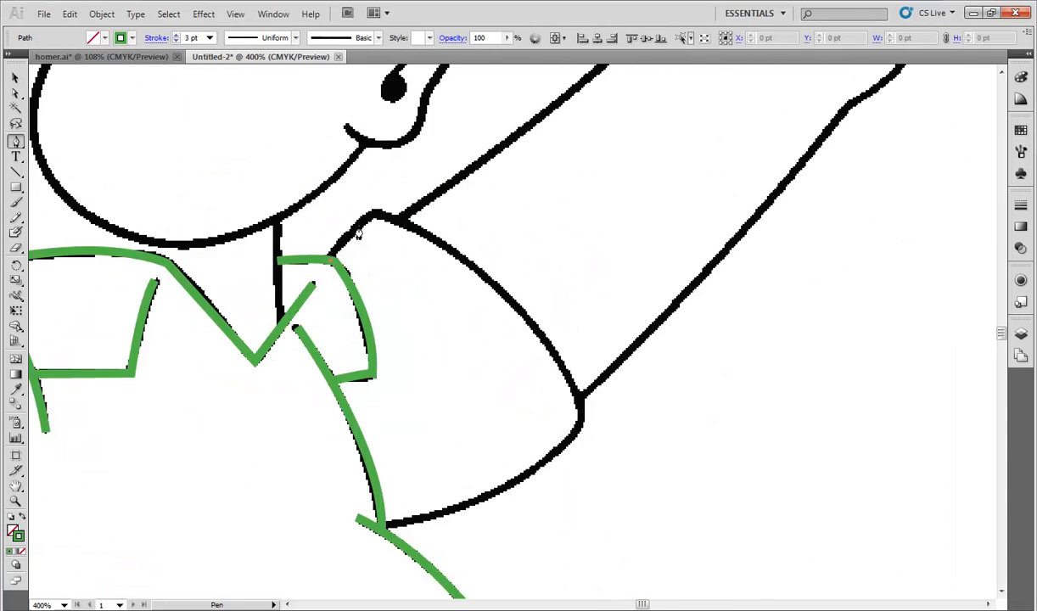
{"action": "left_click", "coordinate": [373, 216]}
{"action": "left_click_drag", "start_coordinate": [490, 278], "coordinate": [530, 318]}
{"action": "left_click_drag", "start_coordinate": [583, 408], "coordinate": [593, 452]}
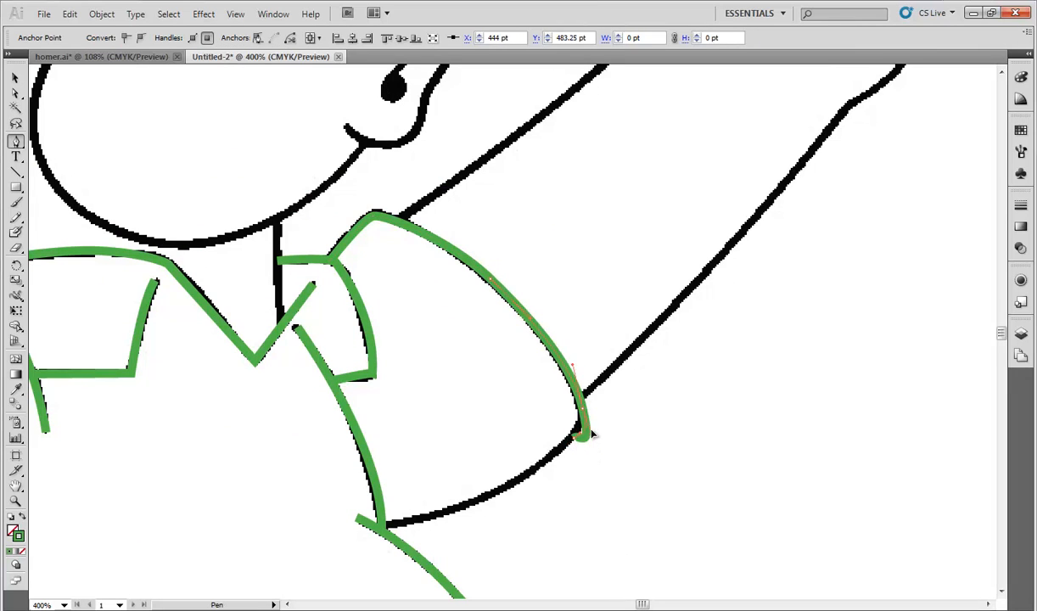
{"action": "left_click_drag", "start_coordinate": [383, 524], "coordinate": [298, 510]}
{"action": "left_click_drag", "start_coordinate": [491, 376], "coordinate": [287, 532]}
{"action": "left_click", "coordinate": [270, 502], "text": "ctrl"}
Trace the upper edge of the right-side arm from the sleeve to the wrist and on around the fist's inner finger
{"action": "left_click", "coordinate": [198, 375]}
{"action": "left_click_drag", "start_coordinate": [325, 283], "coordinate": [327, 284]}
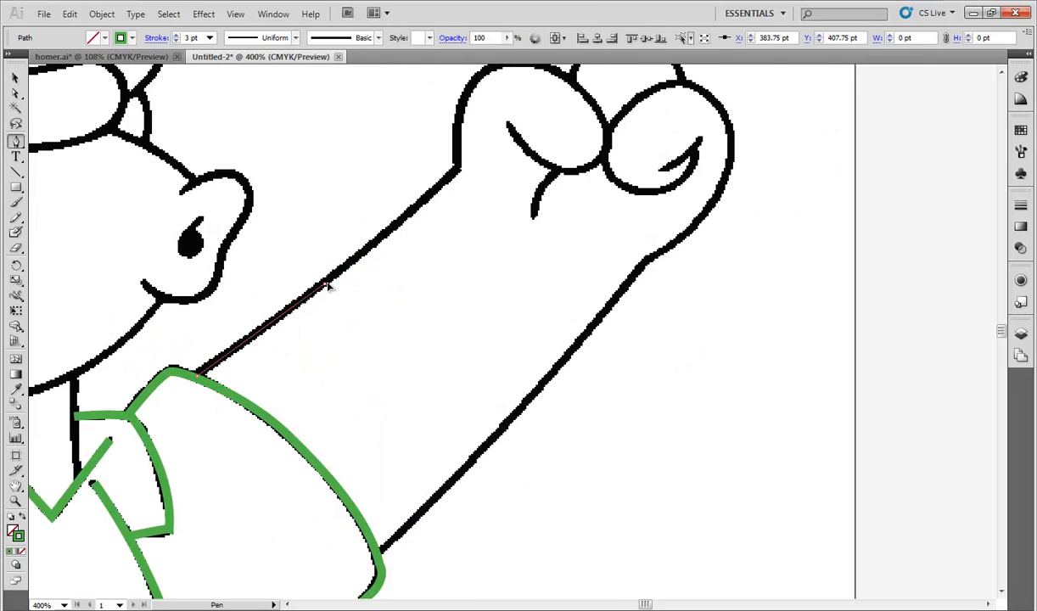
{"action": "left_click", "coordinate": [460, 173]}
{"action": "left_click_drag", "start_coordinate": [462, 176], "coordinate": [424, 346]}
{"action": "left_click_drag", "start_coordinate": [527, 219], "coordinate": [528, 216]}
{"action": "left_click", "coordinate": [574, 300]}
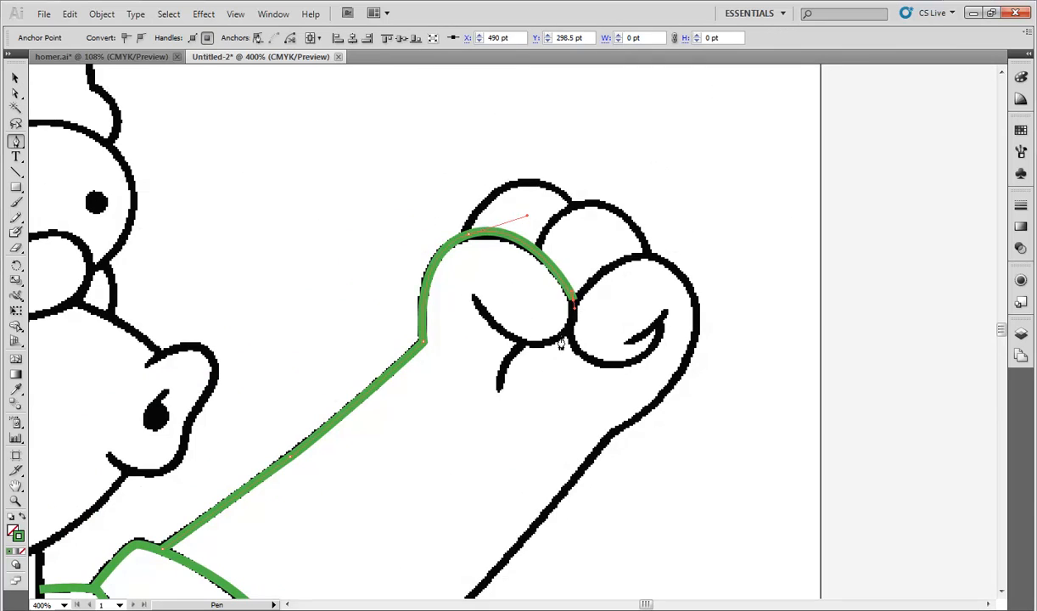
{"action": "left_click_drag", "start_coordinate": [475, 297], "coordinate": [402, 185]}
{"action": "left_click", "coordinate": [361, 331], "text": "ctrl"}
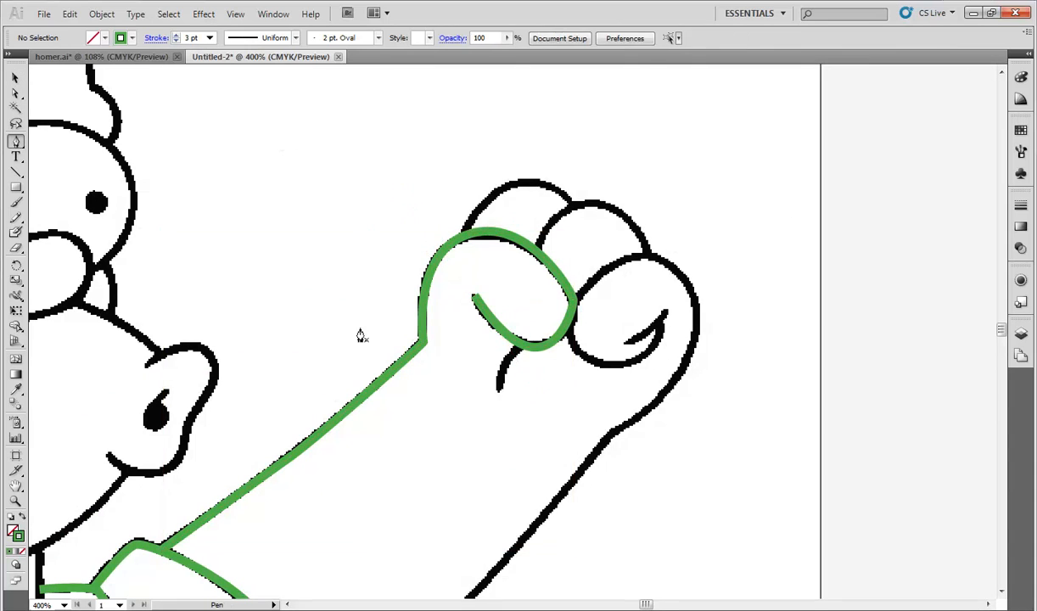
Trace the short palm crease and the small line inside the outer finger of the right-side fist as separate paths
{"action": "left_click_drag", "start_coordinate": [361, 331], "coordinate": [266, 273]}
{"action": "left_click_drag", "start_coordinate": [426, 288], "coordinate": [394, 316]}
{"action": "left_click", "coordinate": [404, 333]}
{"action": "left_click", "coordinate": [363, 321], "text": "ctrl"}
{"action": "left_click", "coordinate": [572, 252]}
{"action": "left_click_drag", "start_coordinate": [533, 285], "coordinate": [484, 305]}
{"action": "left_click", "coordinate": [347, 384], "text": "ctrl"}
Trace the outer finger of the right-side fist and continue along the arm's underside down to the sleeve cuff
{"action": "left_click", "coordinate": [567, 268]}
{"action": "left_click_drag", "start_coordinate": [479, 238], "coordinate": [484, 217]}
{"action": "left_click_drag", "start_coordinate": [552, 196], "coordinate": [573, 198]}
{"action": "left_click_drag", "start_coordinate": [594, 302], "coordinate": [604, 216]}
{"action": "left_click", "coordinate": [604, 215]}
{"action": "left_click", "coordinate": [456, 387]}
{"action": "left_click", "coordinate": [335, 509]}
{"action": "left_click_drag", "start_coordinate": [381, 286], "coordinate": [268, 518]}
{"action": "left_click", "coordinate": [198, 227], "text": "ctrl"}
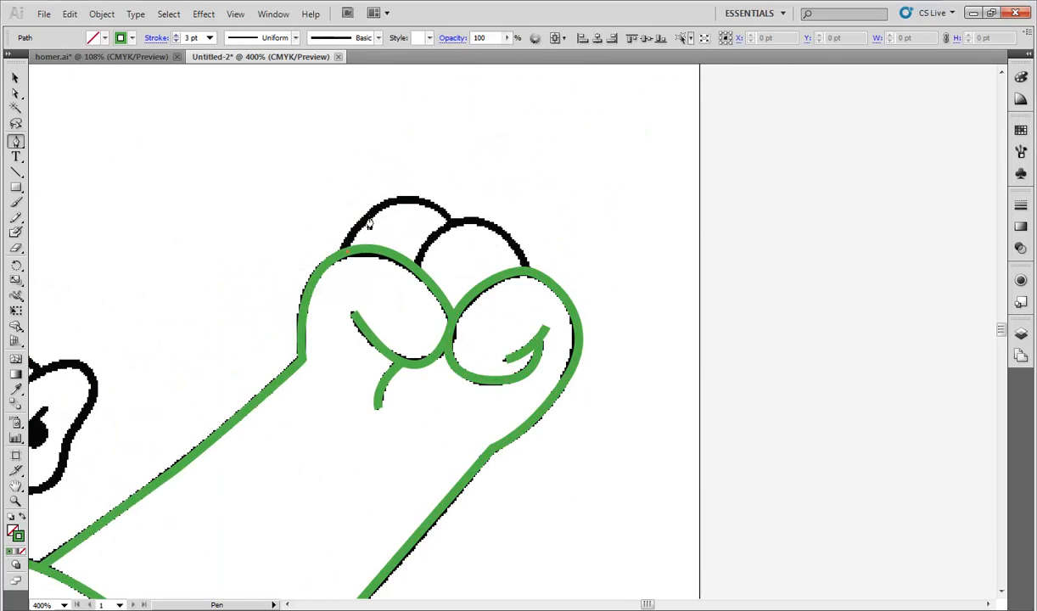
Trace the two rear fingers of the right-side fist as separate curved paths
{"action": "left_click", "coordinate": [344, 247]}
{"action": "mouse_move", "coordinate": [408, 200]}
{"action": "left_mouse_down"}
{"action": "mouse_move", "coordinate": [458, 194]}
{"action": "mouse_move", "coordinate": [430, 201]}
{"action": "mouse_move", "coordinate": [516, 216]}
{"action": "left_mouse_up"}
{"action": "left_click", "coordinate": [409, 161], "text": "ctrl"}
{"action": "left_click", "coordinate": [418, 269]}
{"action": "left_click", "coordinate": [526, 271]}
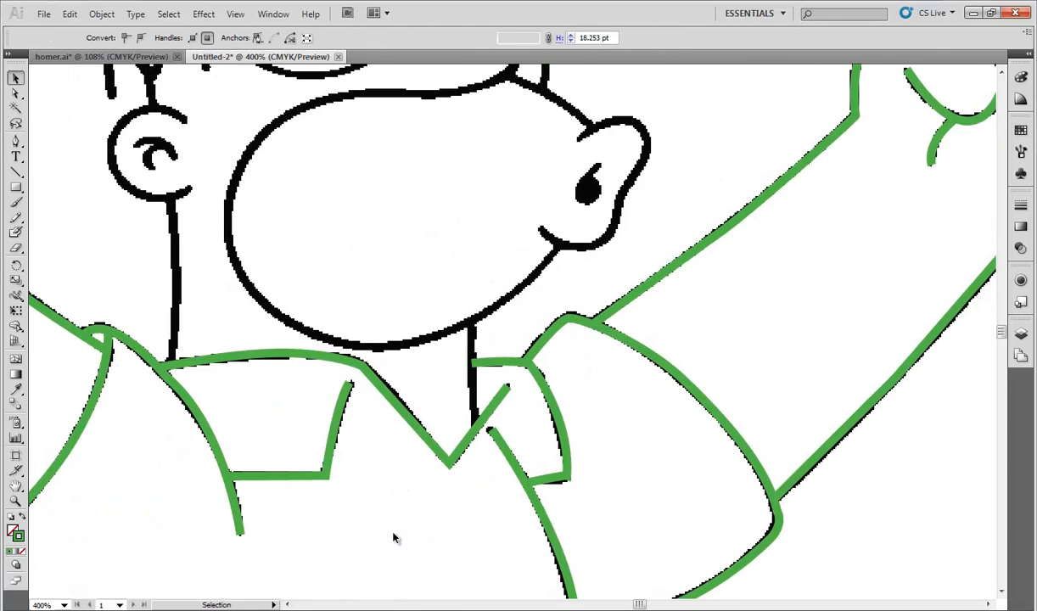
{"action": "left_click", "coordinate": [370, 558]}
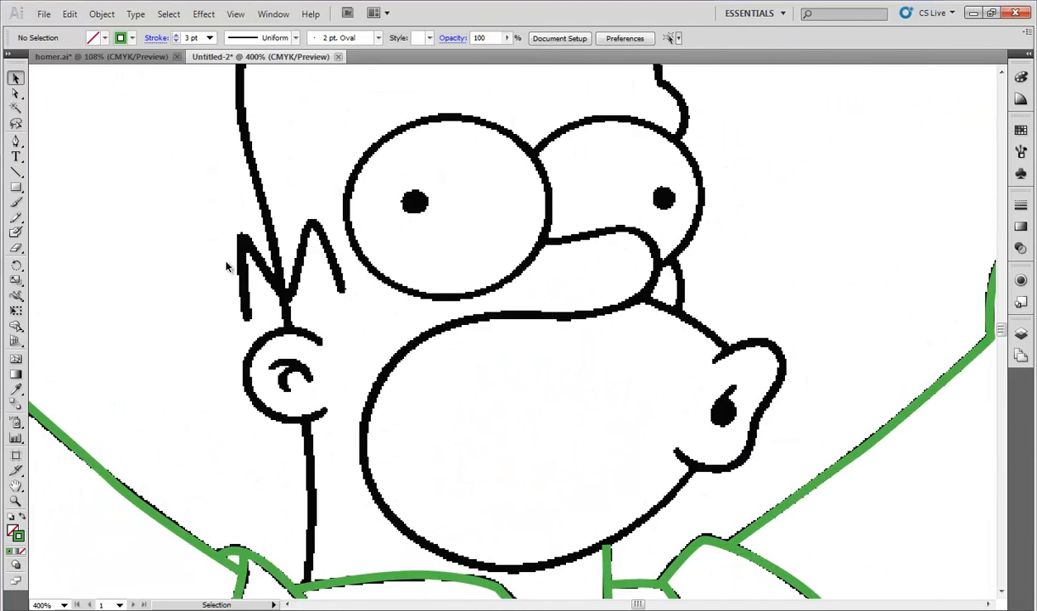
Trace the zigzag hair above the left-side ear and the ear's open outline as separate paths
{"action": "left_click", "coordinate": [241, 238]}
{"action": "left_click", "coordinate": [246, 318]}
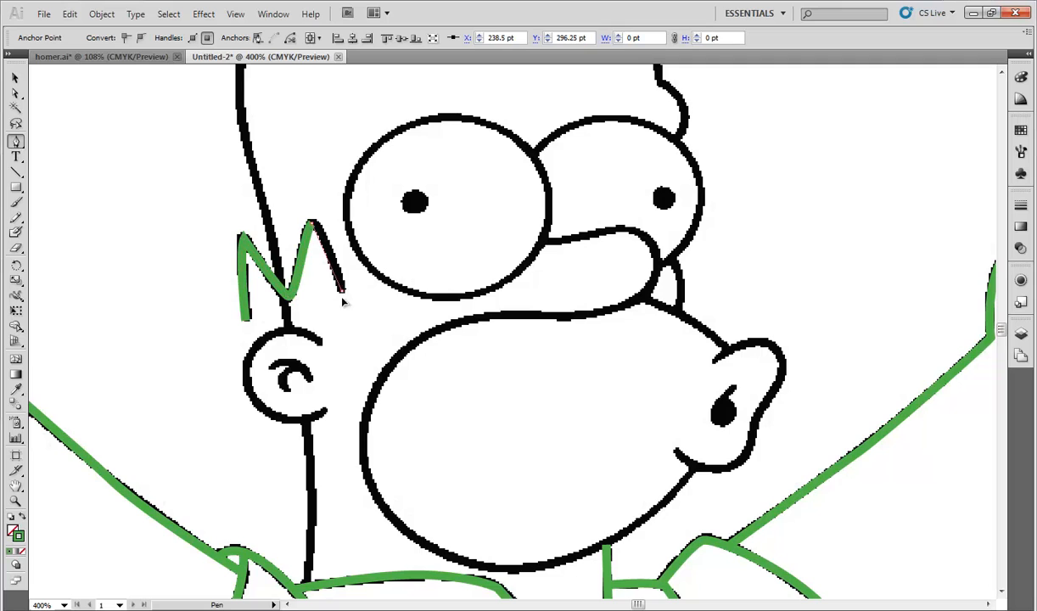
{"action": "left_click", "coordinate": [343, 291]}
{"action": "left_click", "coordinate": [185, 271], "text": "ctrl"}
{"action": "left_click", "coordinate": [326, 412]}
{"action": "left_click_drag", "start_coordinate": [248, 460], "coordinate": [250, 434]}
Draw ellipses over the full left-side eye and over both pupils
{"action": "left_click_drag", "start_coordinate": [292, 175], "coordinate": [126, 213]}
{"action": "left_click_drag", "start_coordinate": [16, 188], "coordinate": [61, 220]}
{"action": "left_click_drag", "start_coordinate": [281, 235], "coordinate": [385, 311]}
{"action": "left_click_drag", "start_coordinate": [280, 131], "coordinate": [280, 155]}
{"action": "left_click_drag", "start_coordinate": [280, 340], "coordinate": [280, 337]}
{"action": "mouse_move", "coordinate": [227, 226]}
{"action": "left_mouse_down"}
{"action": "mouse_move", "coordinate": [268, 253]}
{"action": "mouse_move", "coordinate": [485, 236]}
{"action": "left_mouse_up"}
{"action": "key", "text": "ctrl+shift+a"}
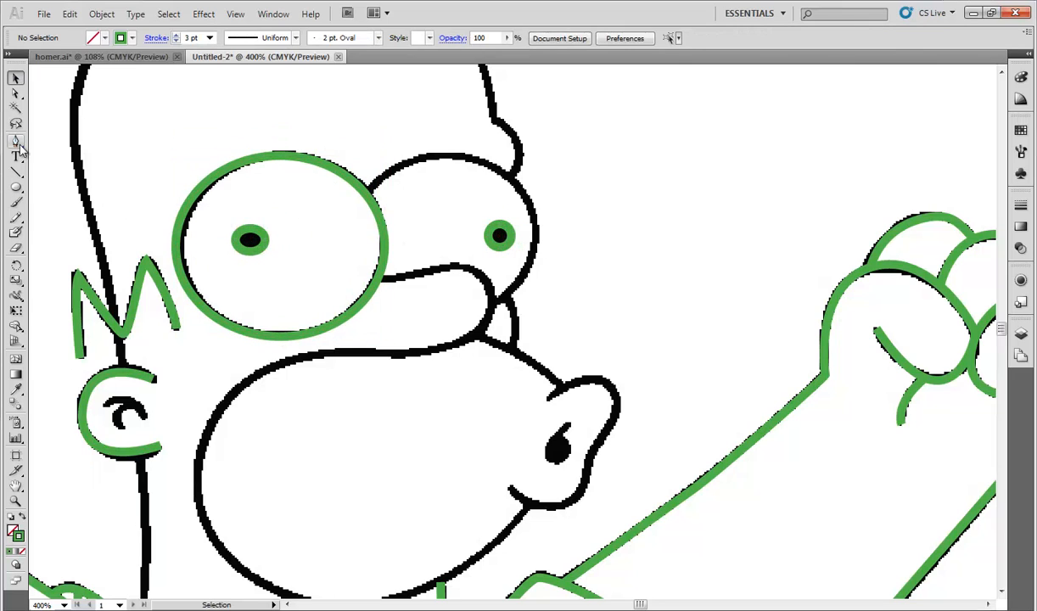
Trace the open outline of the right-side eye and the short curve beneath it as separate Pen tool paths
{"action": "key", "text": "p"}
{"action": "left_click_drag", "start_coordinate": [432, 158], "coordinate": [470, 154]}
{"action": "left_click_drag", "start_coordinate": [537, 222], "coordinate": [546, 285]}
{"action": "left_click", "coordinate": [501, 300]}
{"action": "left_click", "coordinate": [622, 302], "text": "ctrl"}
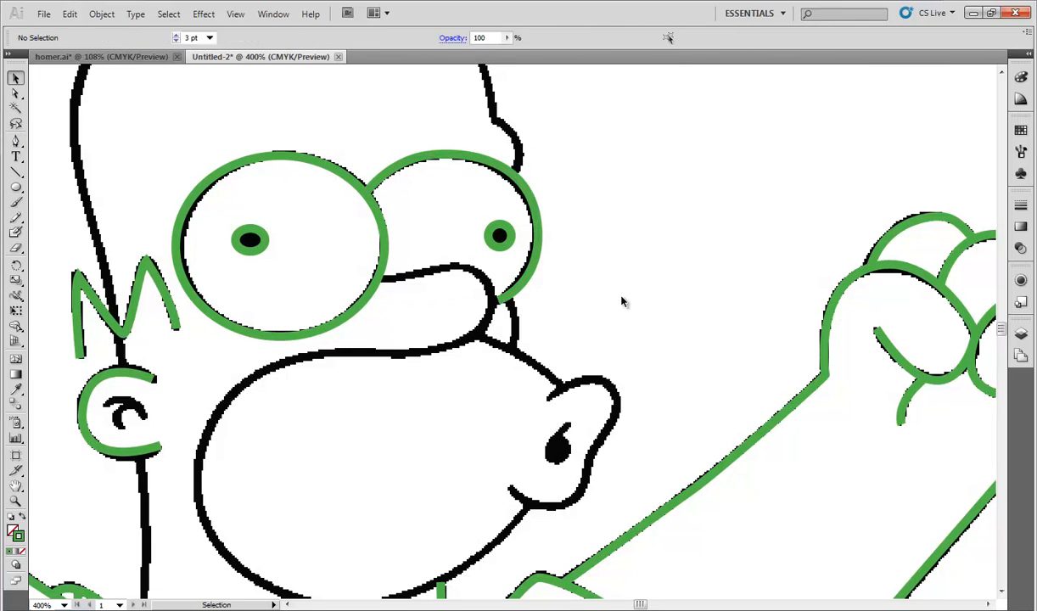
{"action": "left_click", "coordinate": [506, 298]}
{"action": "left_click_drag", "start_coordinate": [513, 350], "coordinate": [507, 370]}
{"action": "left_click", "coordinate": [594, 299], "text": "ctrl"}
Trace the nose from the left-side eye and continue around the muzzle and chin up to the lips
{"action": "left_click", "coordinate": [376, 276]}
{"action": "left_click_drag", "start_coordinate": [432, 270], "coordinate": [461, 267]}
{"action": "left_click_drag", "start_coordinate": [493, 297], "coordinate": [493, 329]}
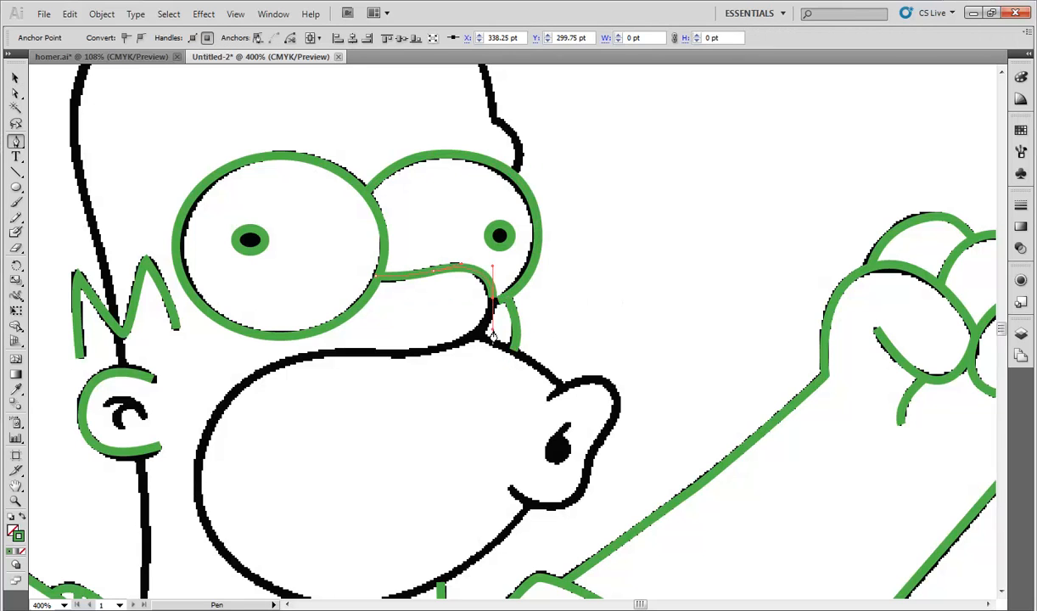
{"action": "left_click_drag", "start_coordinate": [438, 348], "coordinate": [411, 354]}
{"action": "left_click_drag", "start_coordinate": [312, 355], "coordinate": [270, 362]}
{"action": "left_click_drag", "start_coordinate": [220, 406], "coordinate": [206, 434]}
{"action": "mouse_move", "coordinate": [210, 533]}
{"action": "left_mouse_down"}
{"action": "mouse_move", "coordinate": [234, 577]}
{"action": "mouse_move", "coordinate": [199, 453]}
{"action": "left_mouse_up"}
{"action": "left_click_drag", "start_coordinate": [311, 489], "coordinate": [365, 479]}
{"action": "left_click_drag", "start_coordinate": [483, 388], "coordinate": [552, 302]}
{"action": "left_click", "coordinate": [264, 327], "text": "ctrl"}
Trace the protruding lips, and add a separate path along the upper muzzle edge from the nose to the lips
{"action": "left_click", "coordinate": [463, 371]}
{"action": "left_click_drag", "start_coordinate": [502, 389], "coordinate": [537, 384]}
{"action": "left_click_drag", "start_coordinate": [542, 355], "coordinate": [543, 346]}
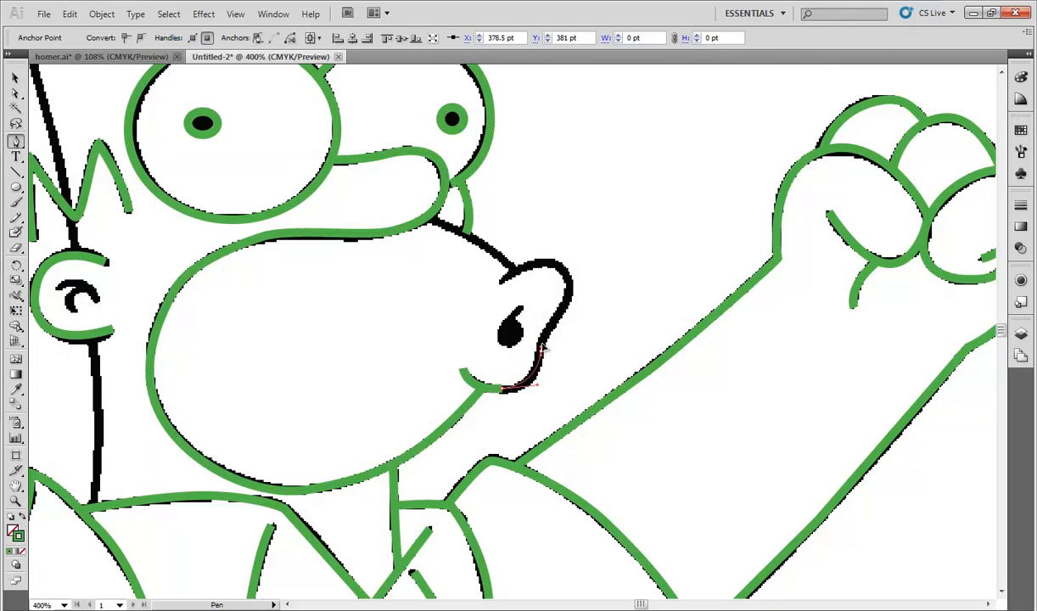
{"action": "left_click", "coordinate": [343, 312], "text": "ctrl"}
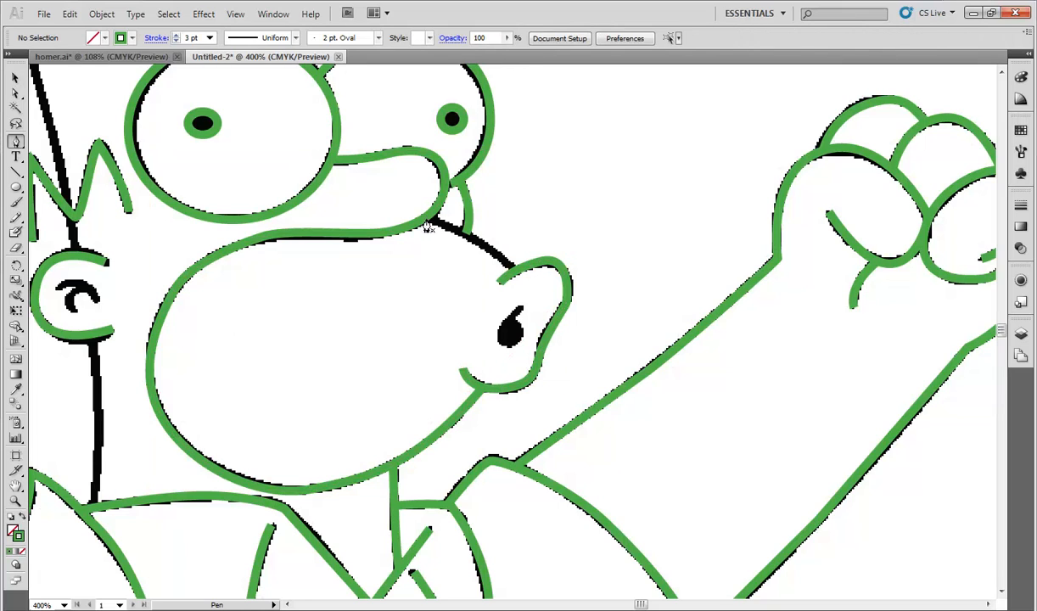
{"action": "left_click", "coordinate": [424, 220]}
{"action": "left_click_drag", "start_coordinate": [519, 277], "coordinate": [495, 353]}
{"action": "left_click", "coordinate": [594, 317], "text": "ctrl"}
Trace the black teardrop-shaped mouth opening inside the lips
{"action": "left_click", "coordinate": [516, 320]}
{"action": "left_click_drag", "start_coordinate": [506, 320], "coordinate": [748, 211]}
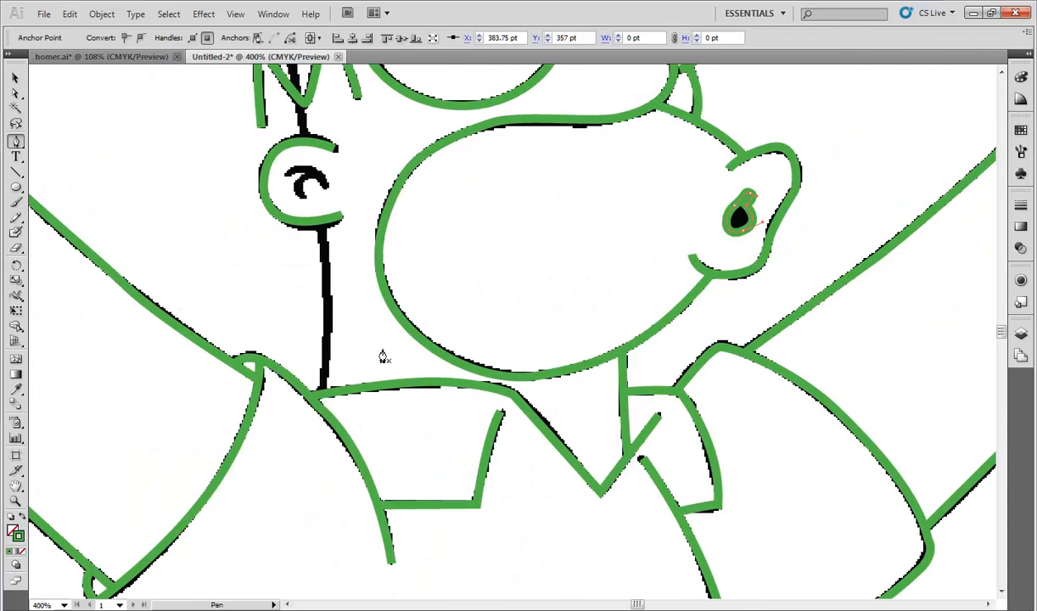
{"action": "left_click", "coordinate": [353, 297], "text": "ctrl"}
Trace the back of the neck from the left-side ear down to the collar
{"action": "left_click", "coordinate": [326, 222]}
{"action": "left_click_drag", "start_coordinate": [319, 393], "coordinate": [307, 440]}
{"action": "left_click_drag", "start_coordinate": [307, 255], "coordinate": [298, 498]}
{"action": "left_click", "coordinate": [128, 221], "text": "ctrl"}
Trace the head outline from the left-side ear over the crown and down the brow to the right-side eye
{"action": "left_click", "coordinate": [296, 382]}
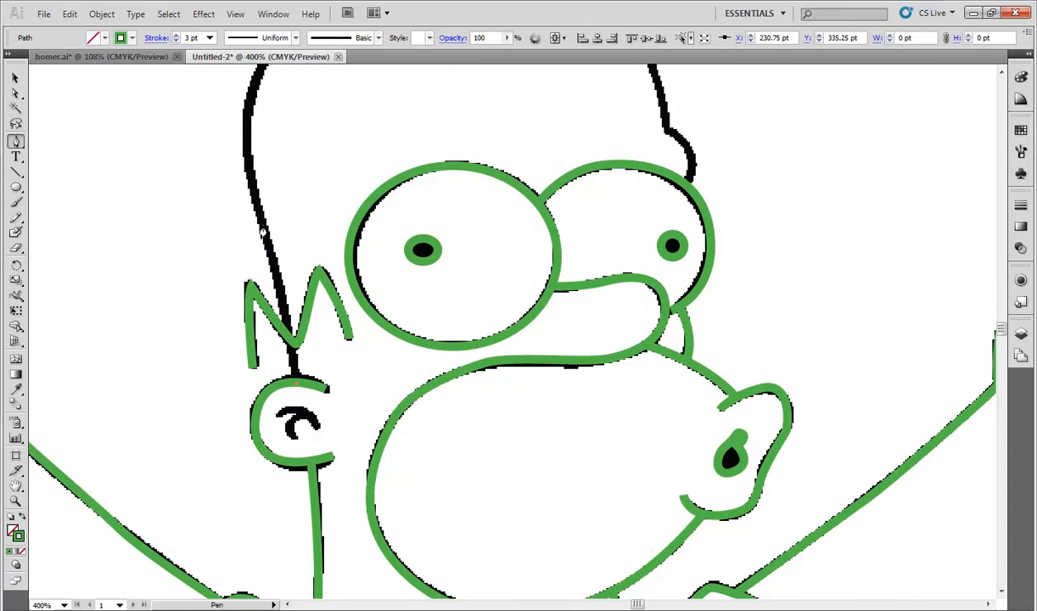
{"action": "left_click_drag", "start_coordinate": [264, 228], "coordinate": [254, 190]}
{"action": "left_click_drag", "start_coordinate": [255, 191], "coordinate": [172, 374]}
{"action": "left_click_drag", "start_coordinate": [209, 206], "coordinate": [267, 171]}
{"action": "left_click_drag", "start_coordinate": [420, 139], "coordinate": [559, 162]}
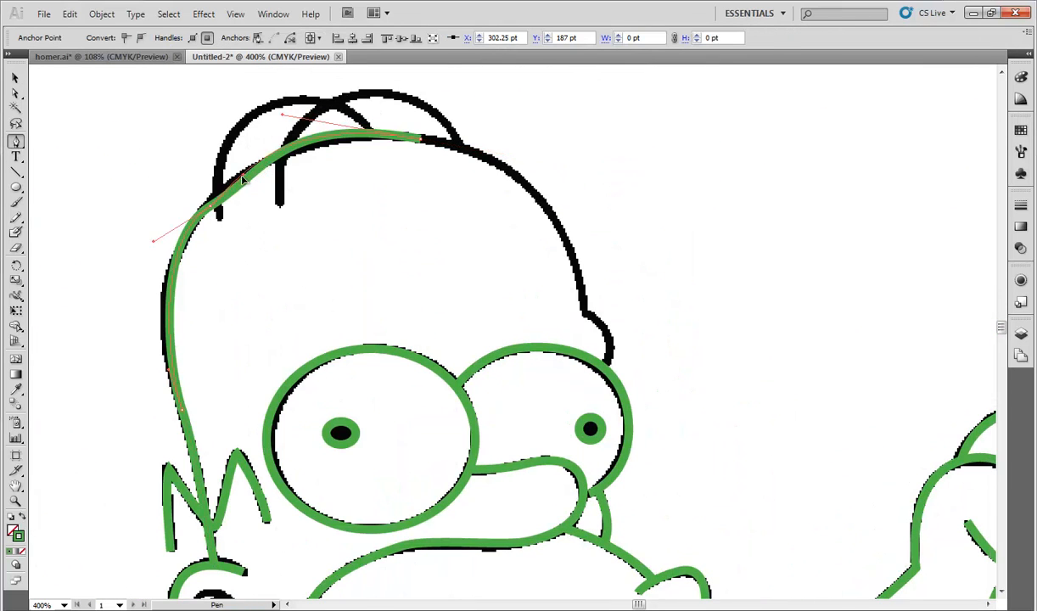
{"action": "left_click_drag", "start_coordinate": [585, 313], "coordinate": [588, 407]}
{"action": "left_click_drag", "start_coordinate": [659, 486], "coordinate": [766, 226]}
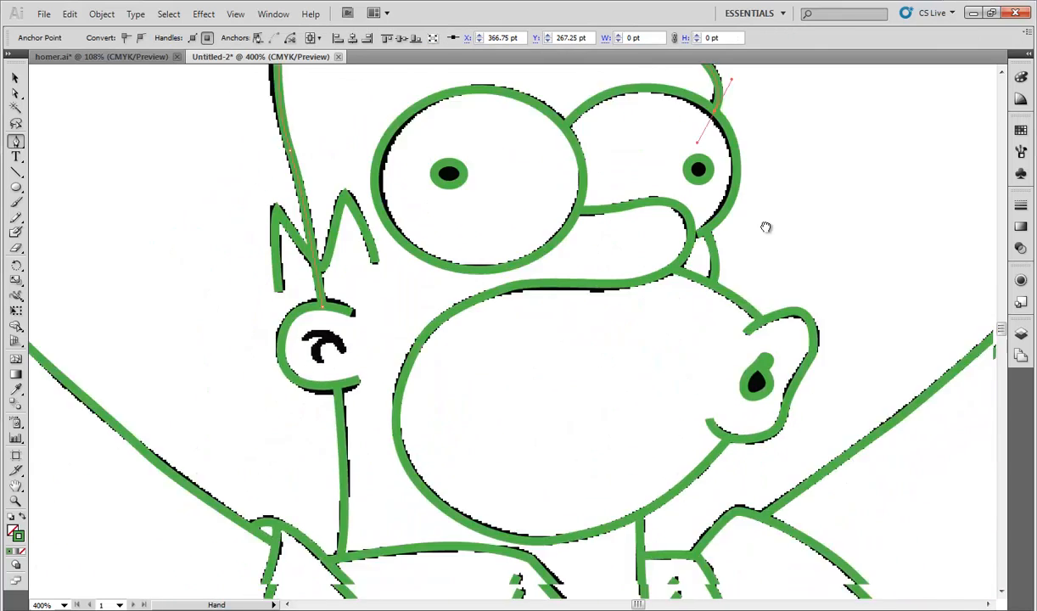
Trace the small leftover detail on the lower part of the figure
{"action": "key", "text": "ctrl+minus"}
{"action": "key", "text": "ctrl+minus"}
{"action": "key", "text": "ctrl+minus"}
{"action": "left_click_drag", "start_coordinate": [715, 480], "coordinate": [631, 236]}
{"action": "key", "text": "ctrl+plus"}
{"action": "key", "text": "ctrl+plus"}
{"action": "key", "text": "ctrl+plus"}
{"action": "key", "text": "ctrl+plus"}
{"action": "left_click_drag", "start_coordinate": [511, 530], "coordinate": [616, 368]}
{"action": "left_click", "coordinate": [427, 347]}
{"action": "mouse_move", "coordinate": [395, 374]}
{"action": "left_mouse_down"}
{"action": "mouse_move", "coordinate": [431, 396]}
{"action": "mouse_move", "coordinate": [437, 373]}
{"action": "left_mouse_up"}
{"action": "left_click", "coordinate": [396, 372]}
Trace the two small curved lines inside the left-side ear as separate paths
{"action": "left_click_drag", "start_coordinate": [399, 339], "coordinate": [498, 569]}
{"action": "left_click_drag", "start_coordinate": [493, 259], "coordinate": [595, 586]}
{"action": "left_click_drag", "start_coordinate": [356, 102], "coordinate": [458, 578]}
{"action": "left_click", "coordinate": [322, 414], "text": "ctrl"}
{"action": "left_click", "coordinate": [321, 408]}
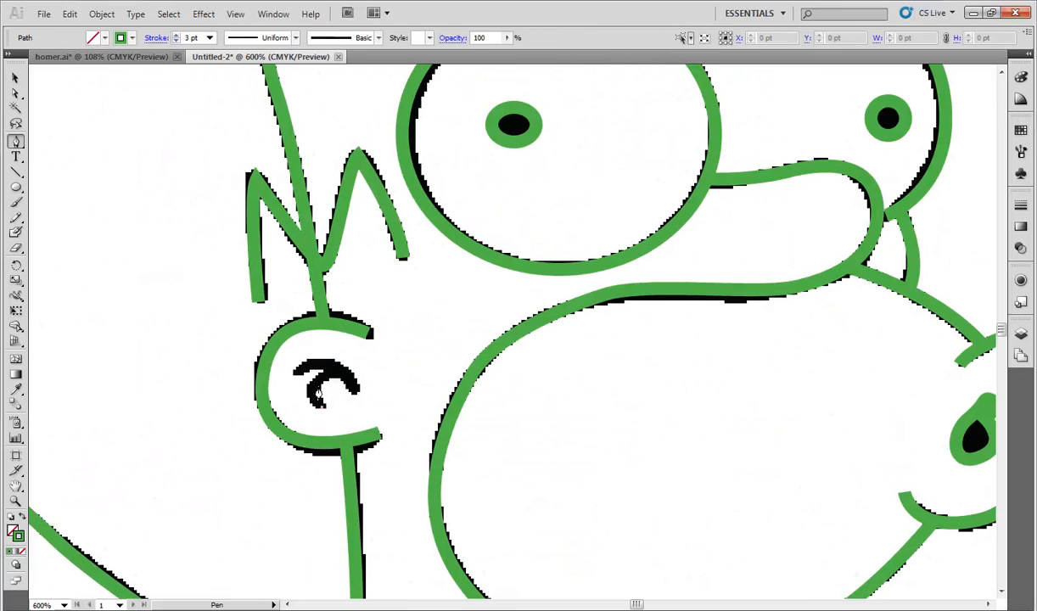
{"action": "left_click_drag", "start_coordinate": [333, 370], "coordinate": [373, 353]}
{"action": "left_click", "coordinate": [130, 388], "text": "ctrl"}
{"action": "left_click", "coordinate": [298, 372]}
{"action": "left_click_drag", "start_coordinate": [356, 394], "coordinate": [382, 442]}
Trace the two overlapping hair arcs on top of the head as separate paths
{"action": "left_click_drag", "start_coordinate": [355, 326], "coordinate": [305, 594]}
{"action": "left_click_drag", "start_coordinate": [474, 132], "coordinate": [419, 406]}
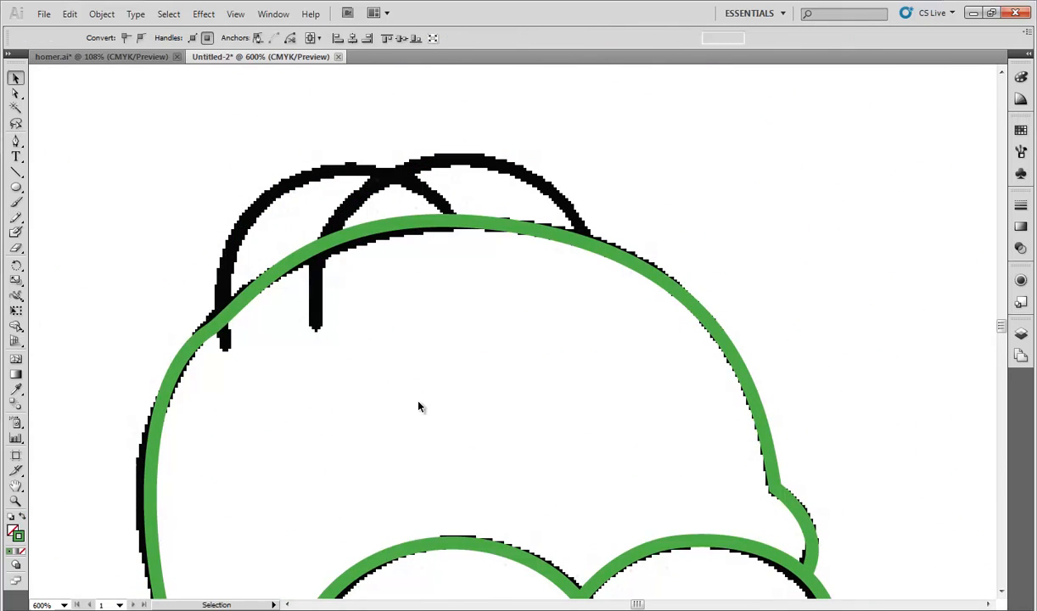
{"action": "left_click", "coordinate": [420, 406], "text": "ctrl"}
{"action": "left_click", "coordinate": [224, 347]}
{"action": "left_click_drag", "start_coordinate": [269, 196], "coordinate": [332, 157]}
{"action": "left_click_drag", "start_coordinate": [454, 223], "coordinate": [489, 290]}
{"action": "left_click", "coordinate": [457, 296], "text": "ctrl"}
{"action": "left_click", "coordinate": [316, 326]}
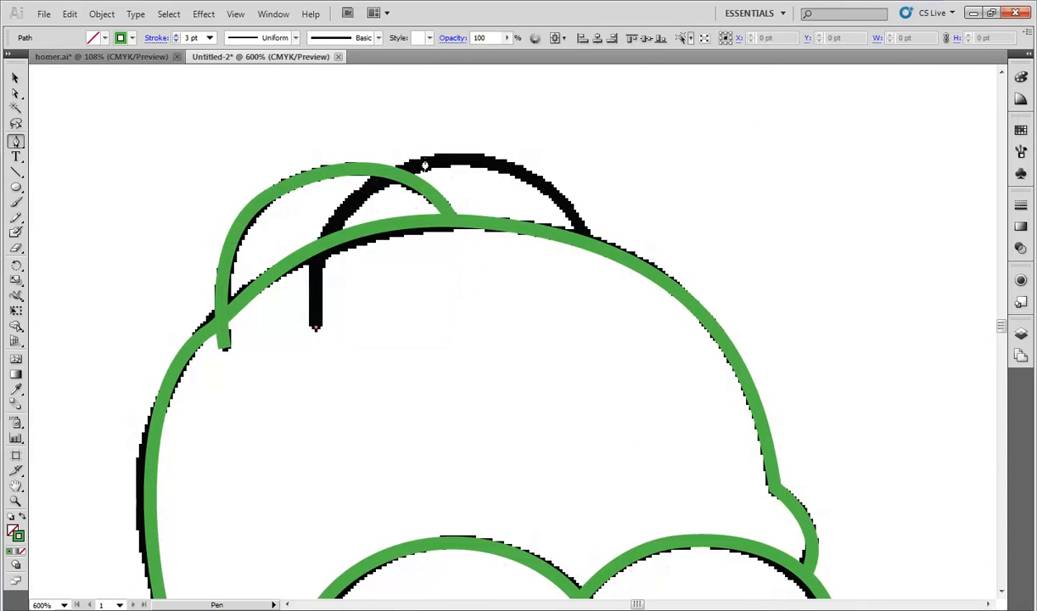